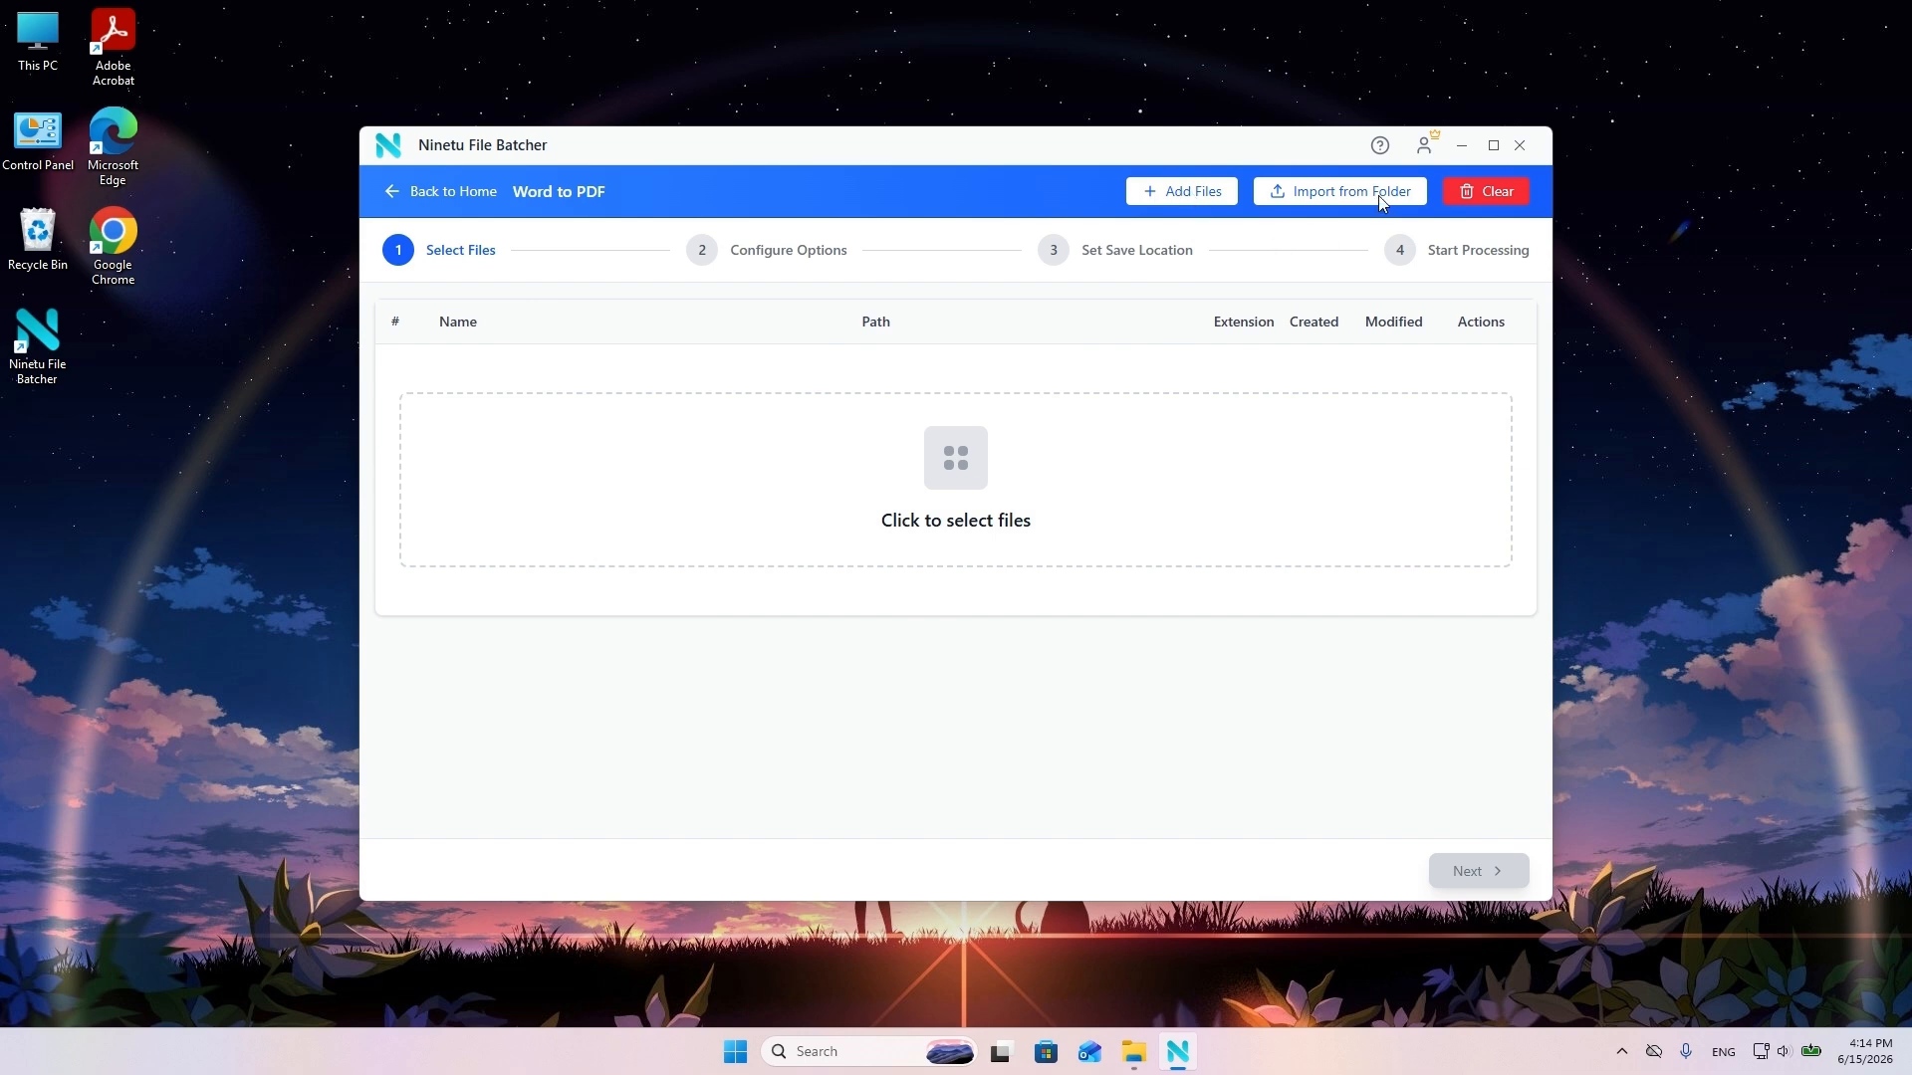
- Add Technical service contract.docx and its attachments (1) to (64) to the conversion list, and check the list's last page
{"action": "left_click", "coordinate": [1212, 191]}
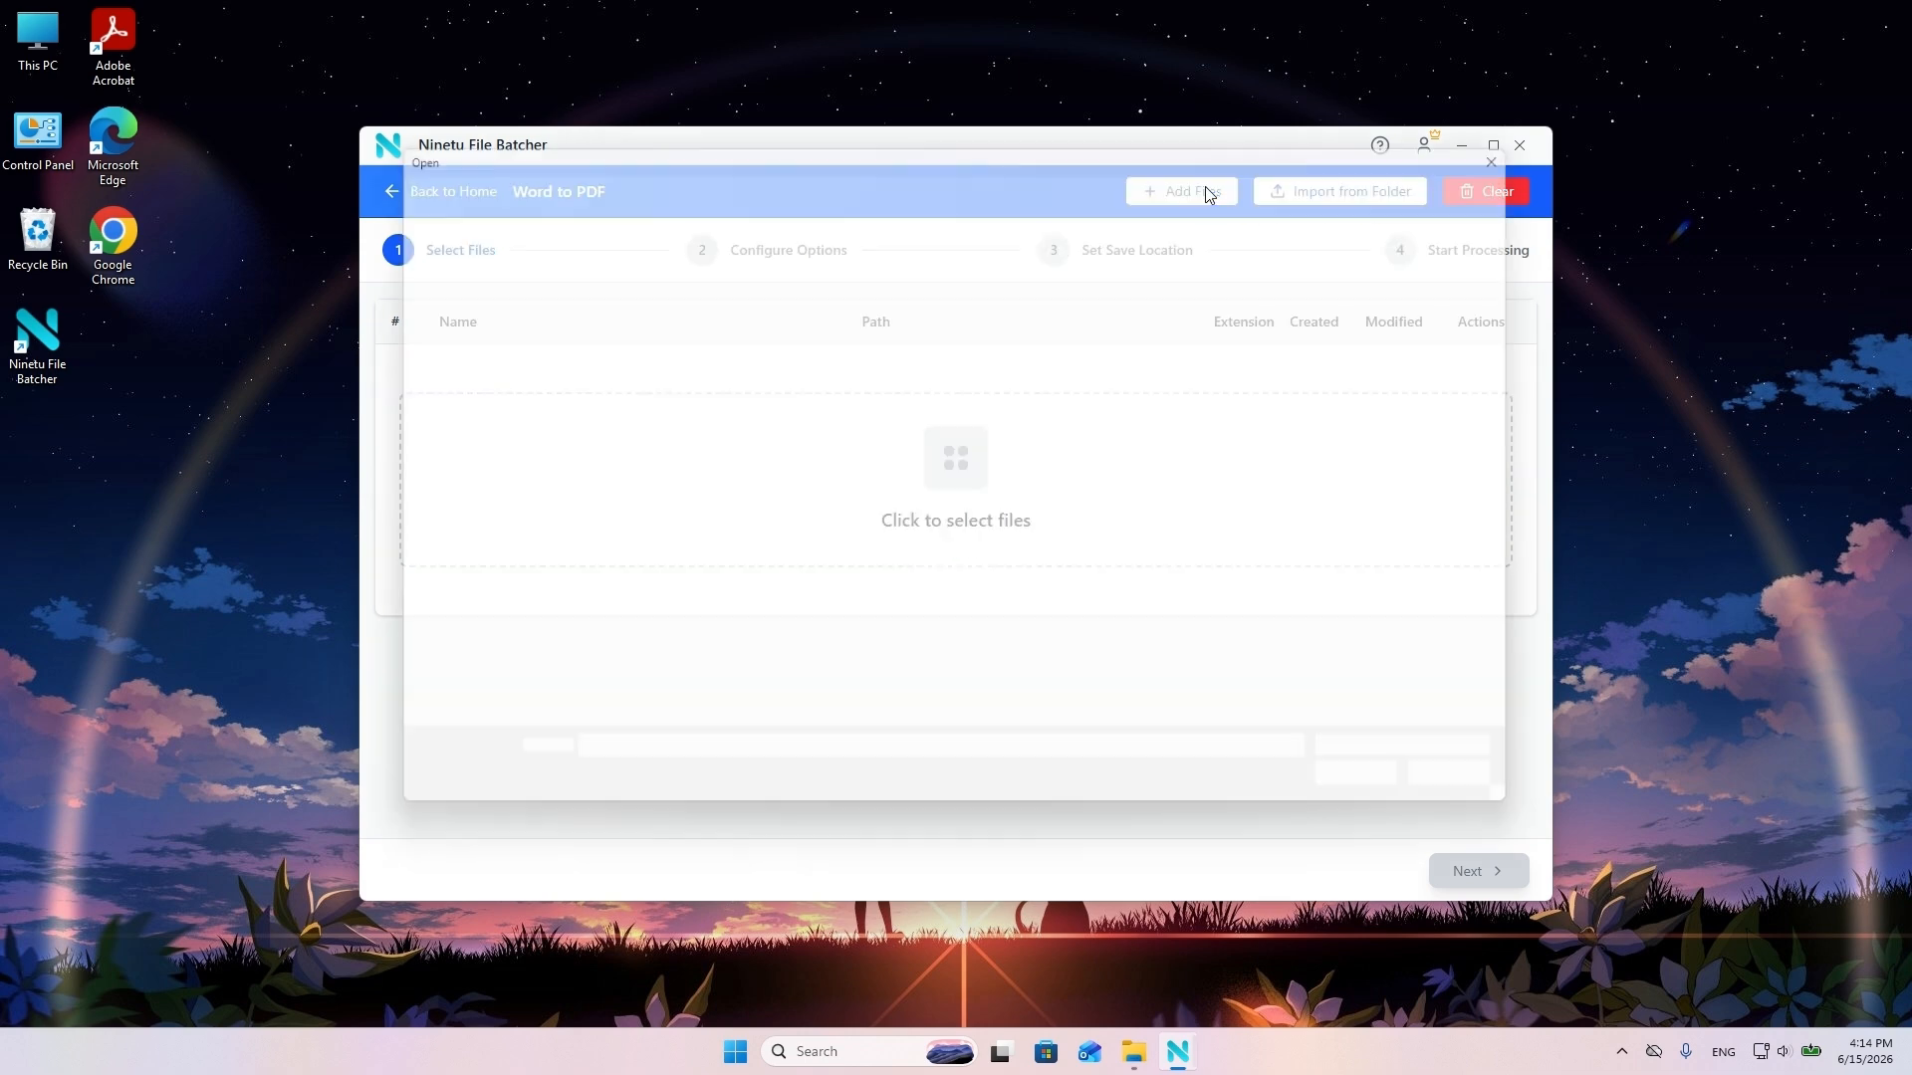
{"action": "left_click", "coordinate": [690, 296]}
{"action": "scroll", "coordinate": [737, 538], "scroll_direction": "down", "scroll_amount": 15}
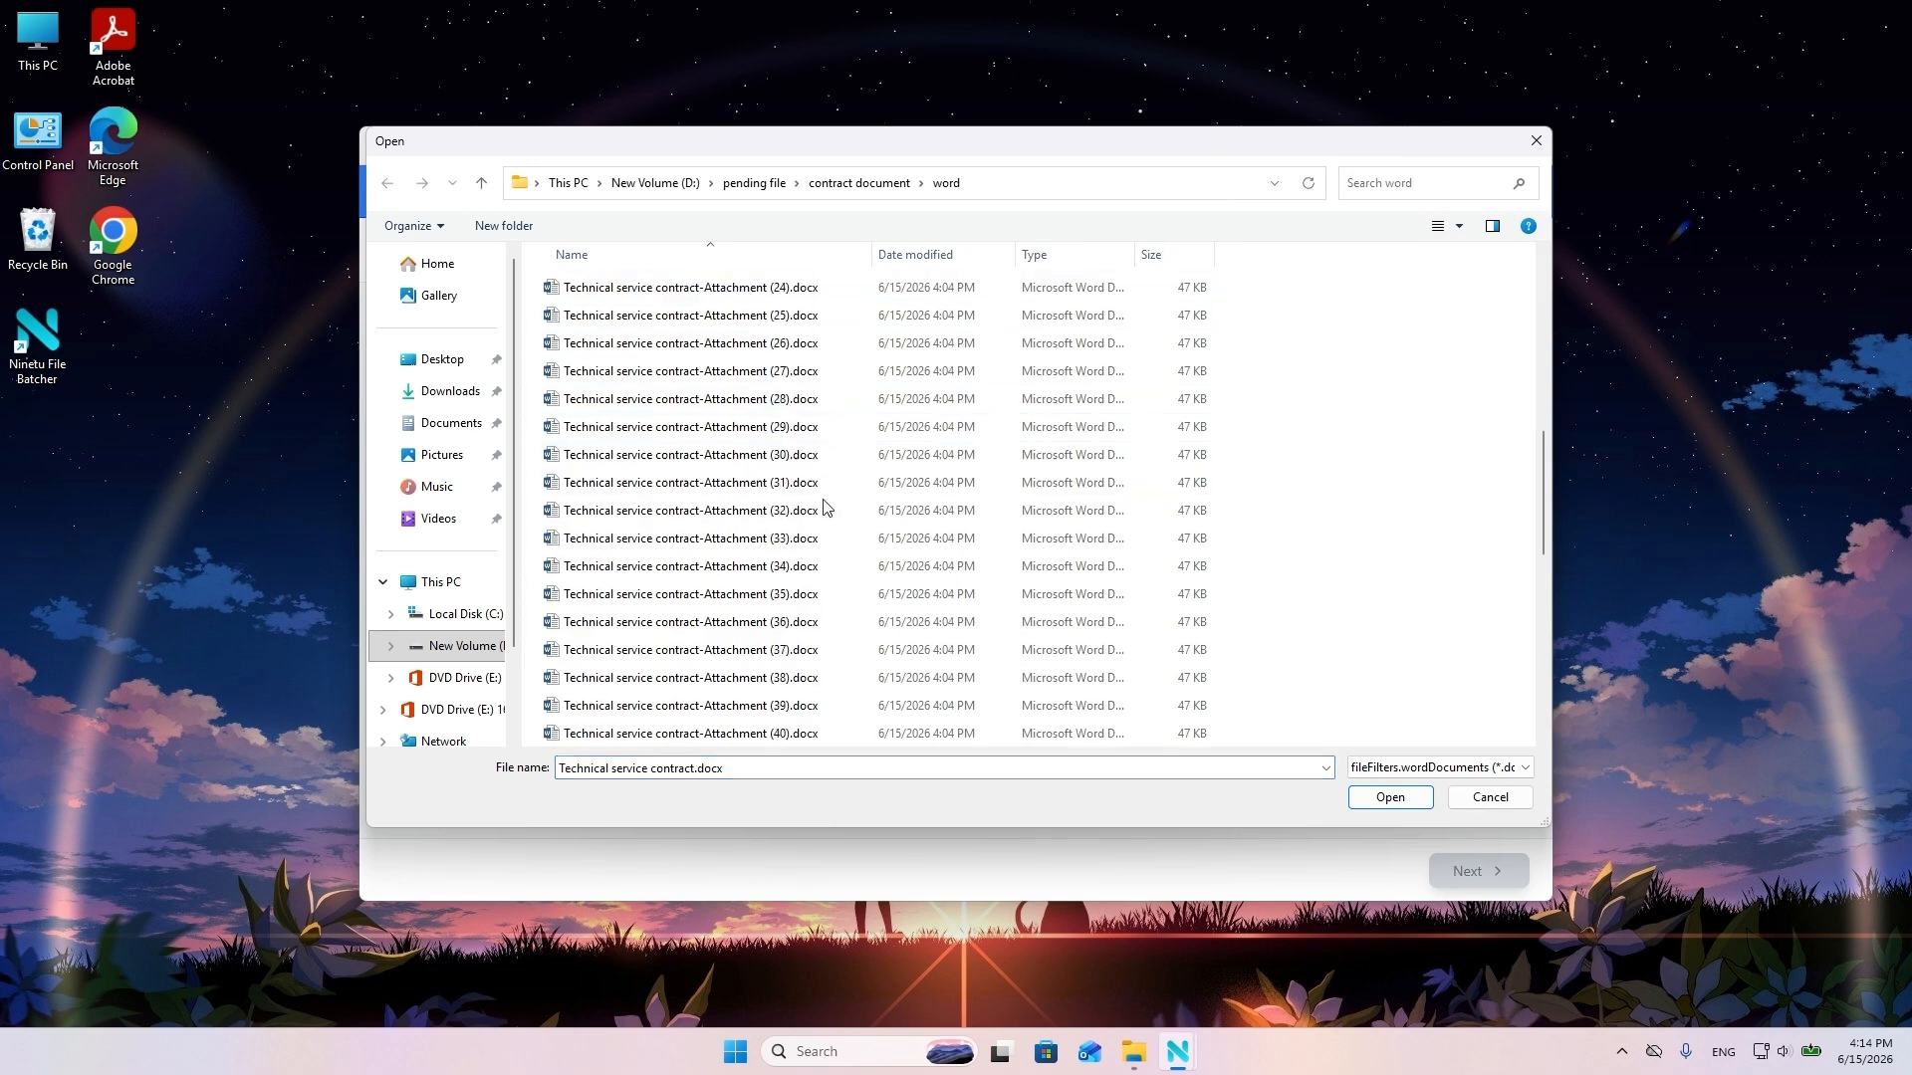
{"action": "left_click", "coordinate": [787, 735], "text": "shift"}
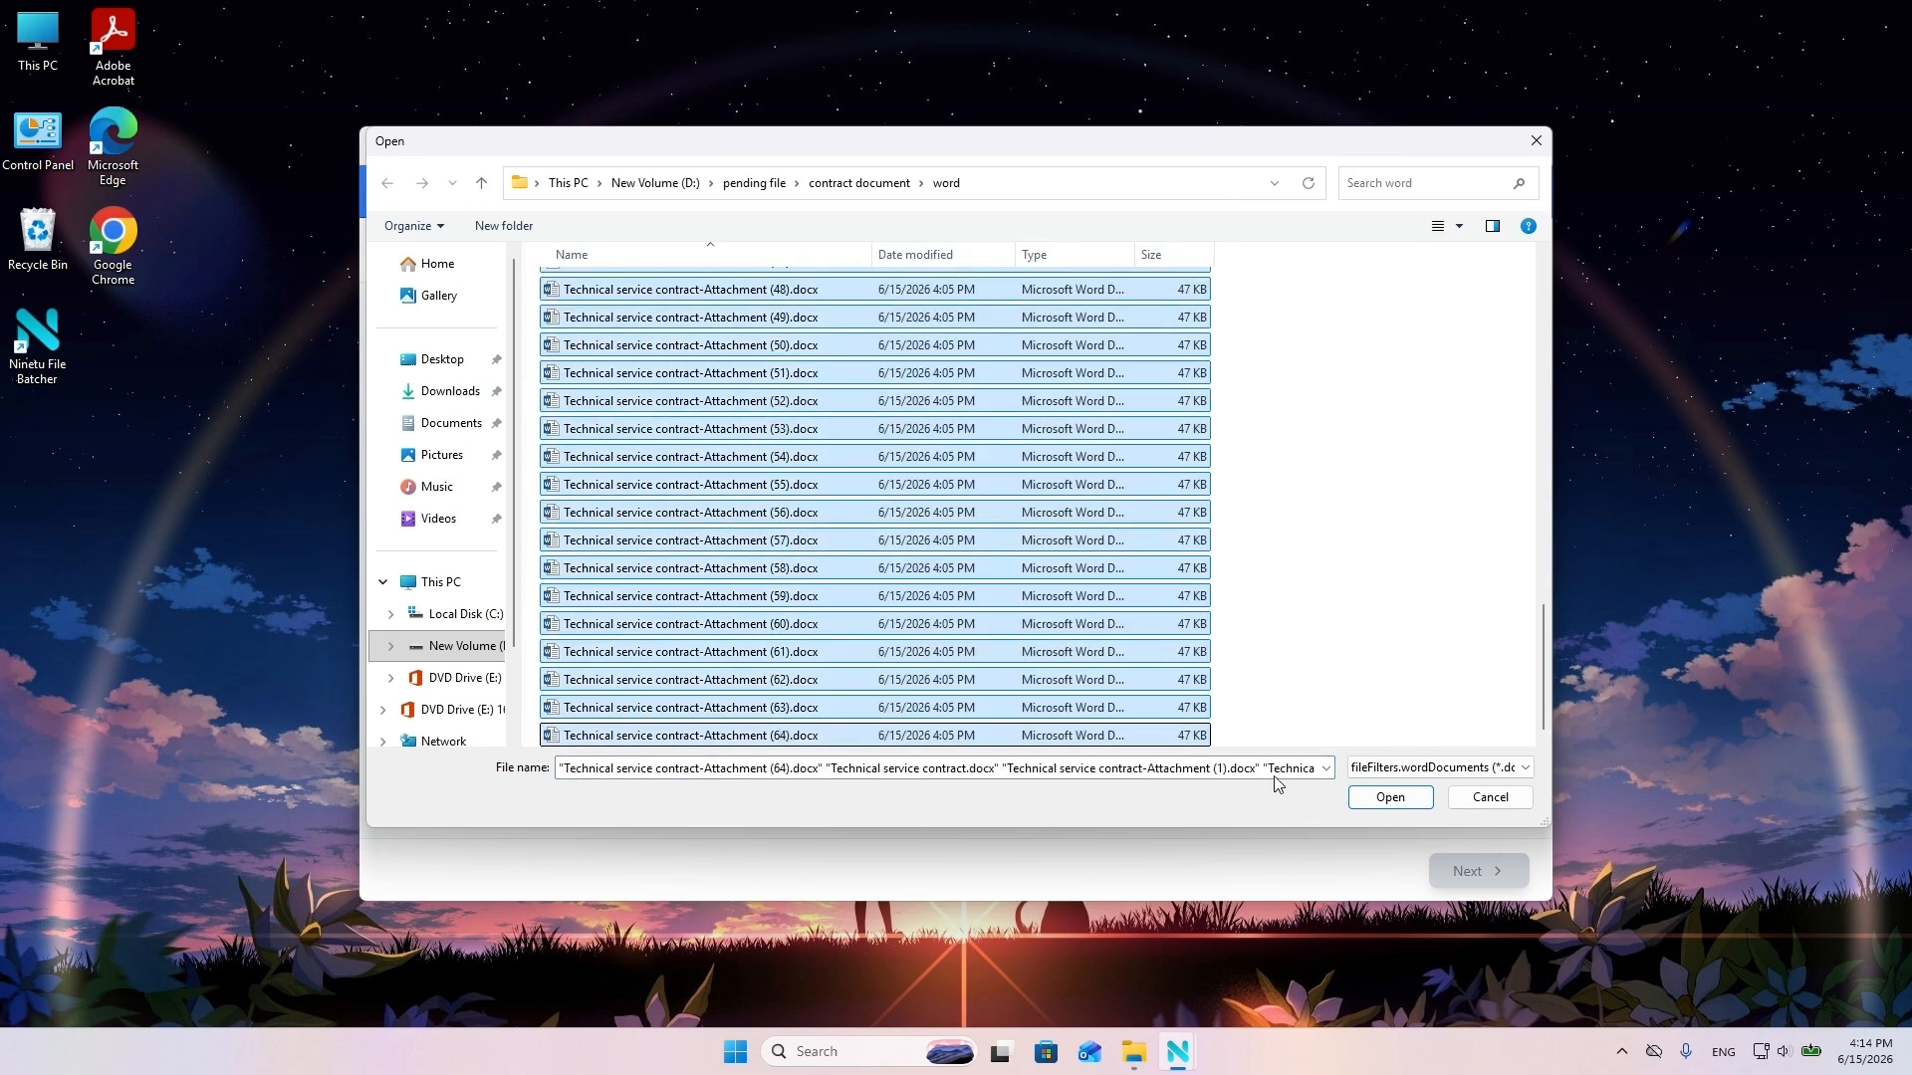
{"action": "left_click", "coordinate": [1382, 795]}
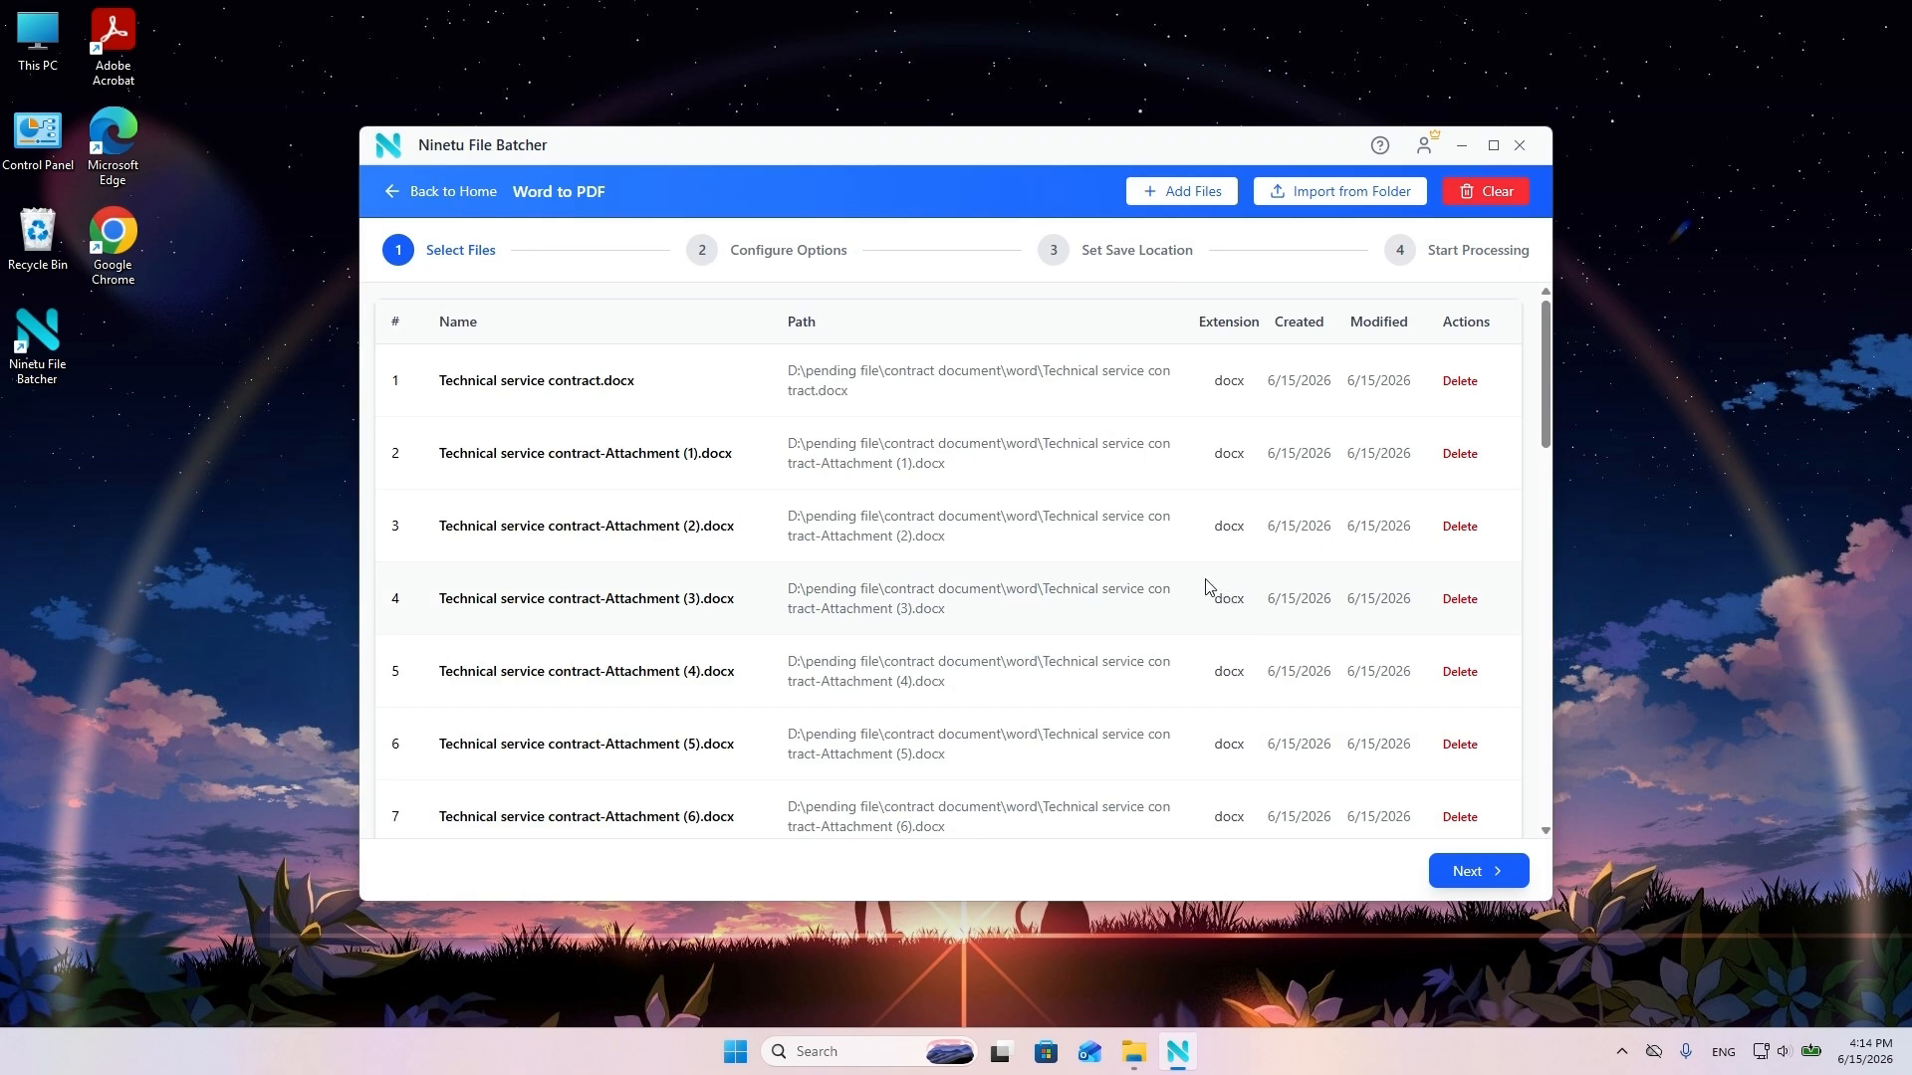
{"action": "scroll", "coordinate": [1208, 588], "scroll_direction": "down", "scroll_amount": 10}
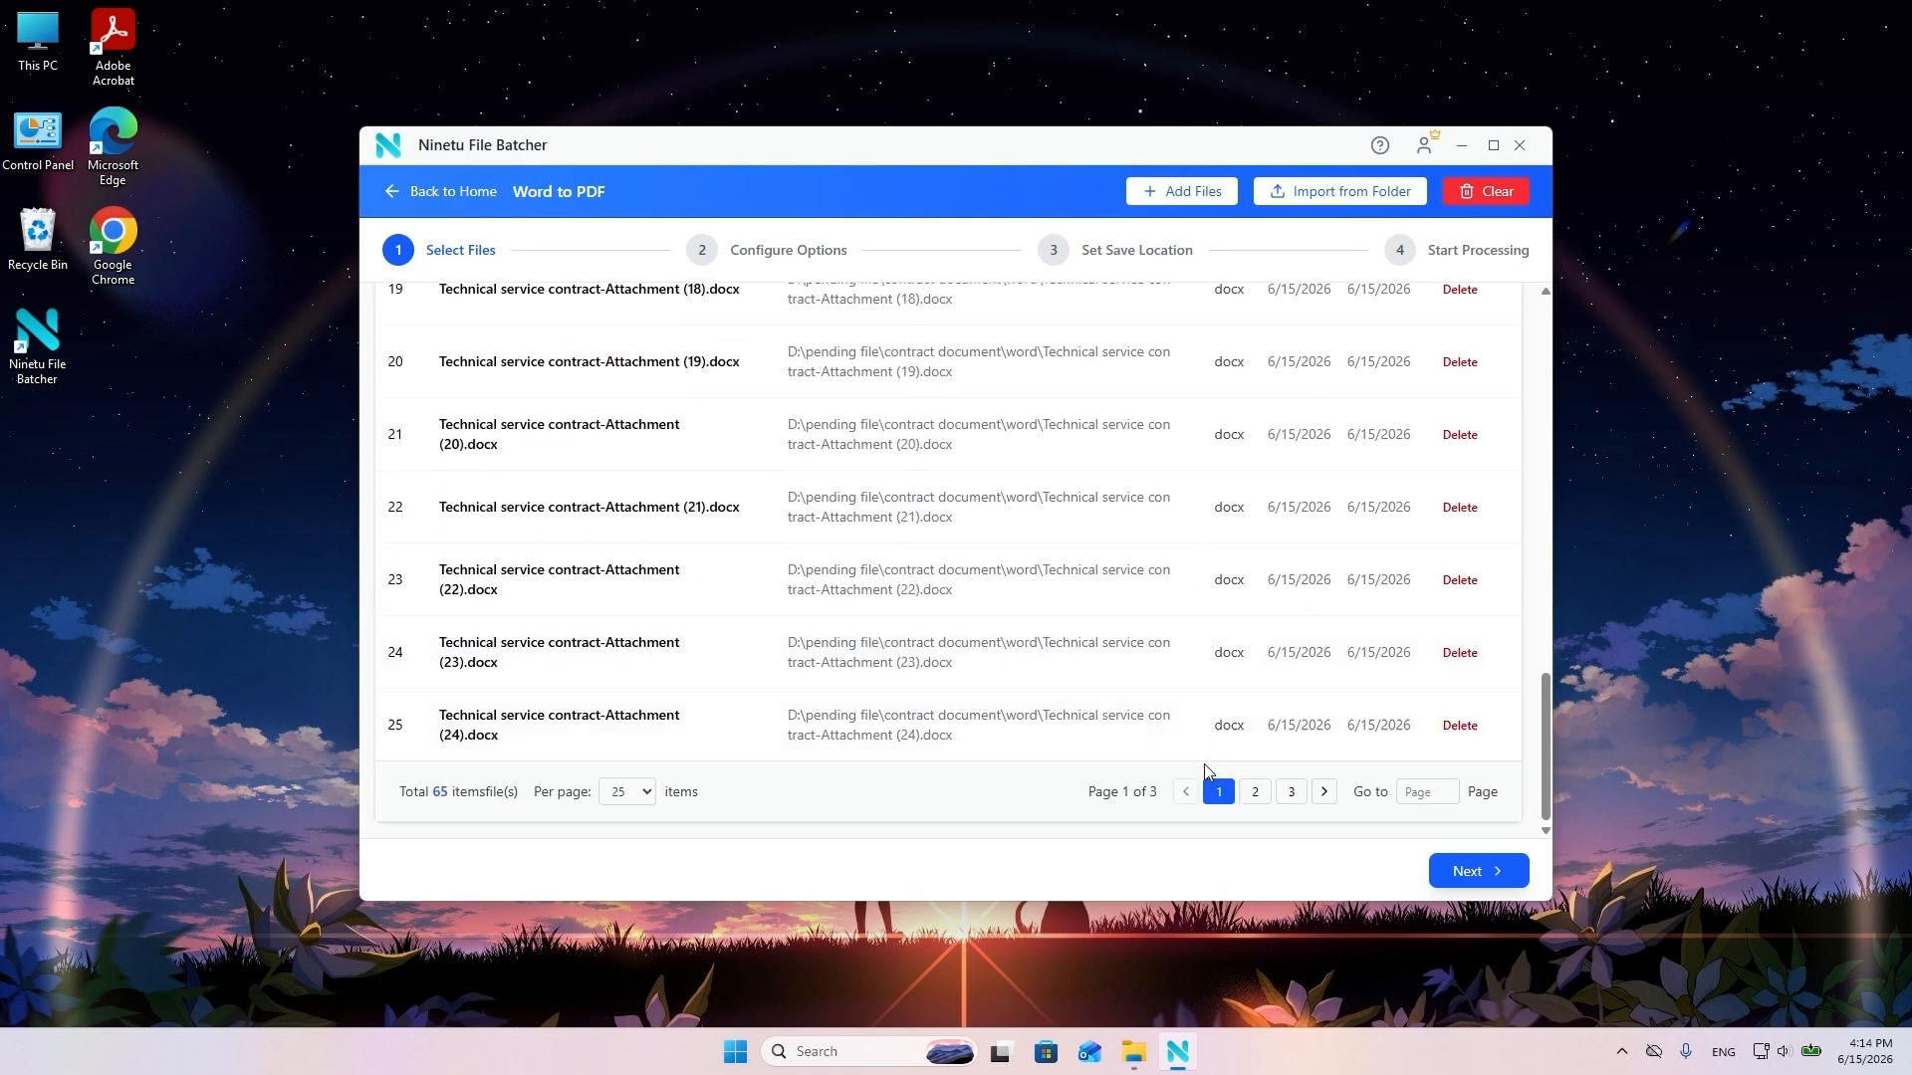
{"action": "left_click", "coordinate": [1292, 793]}
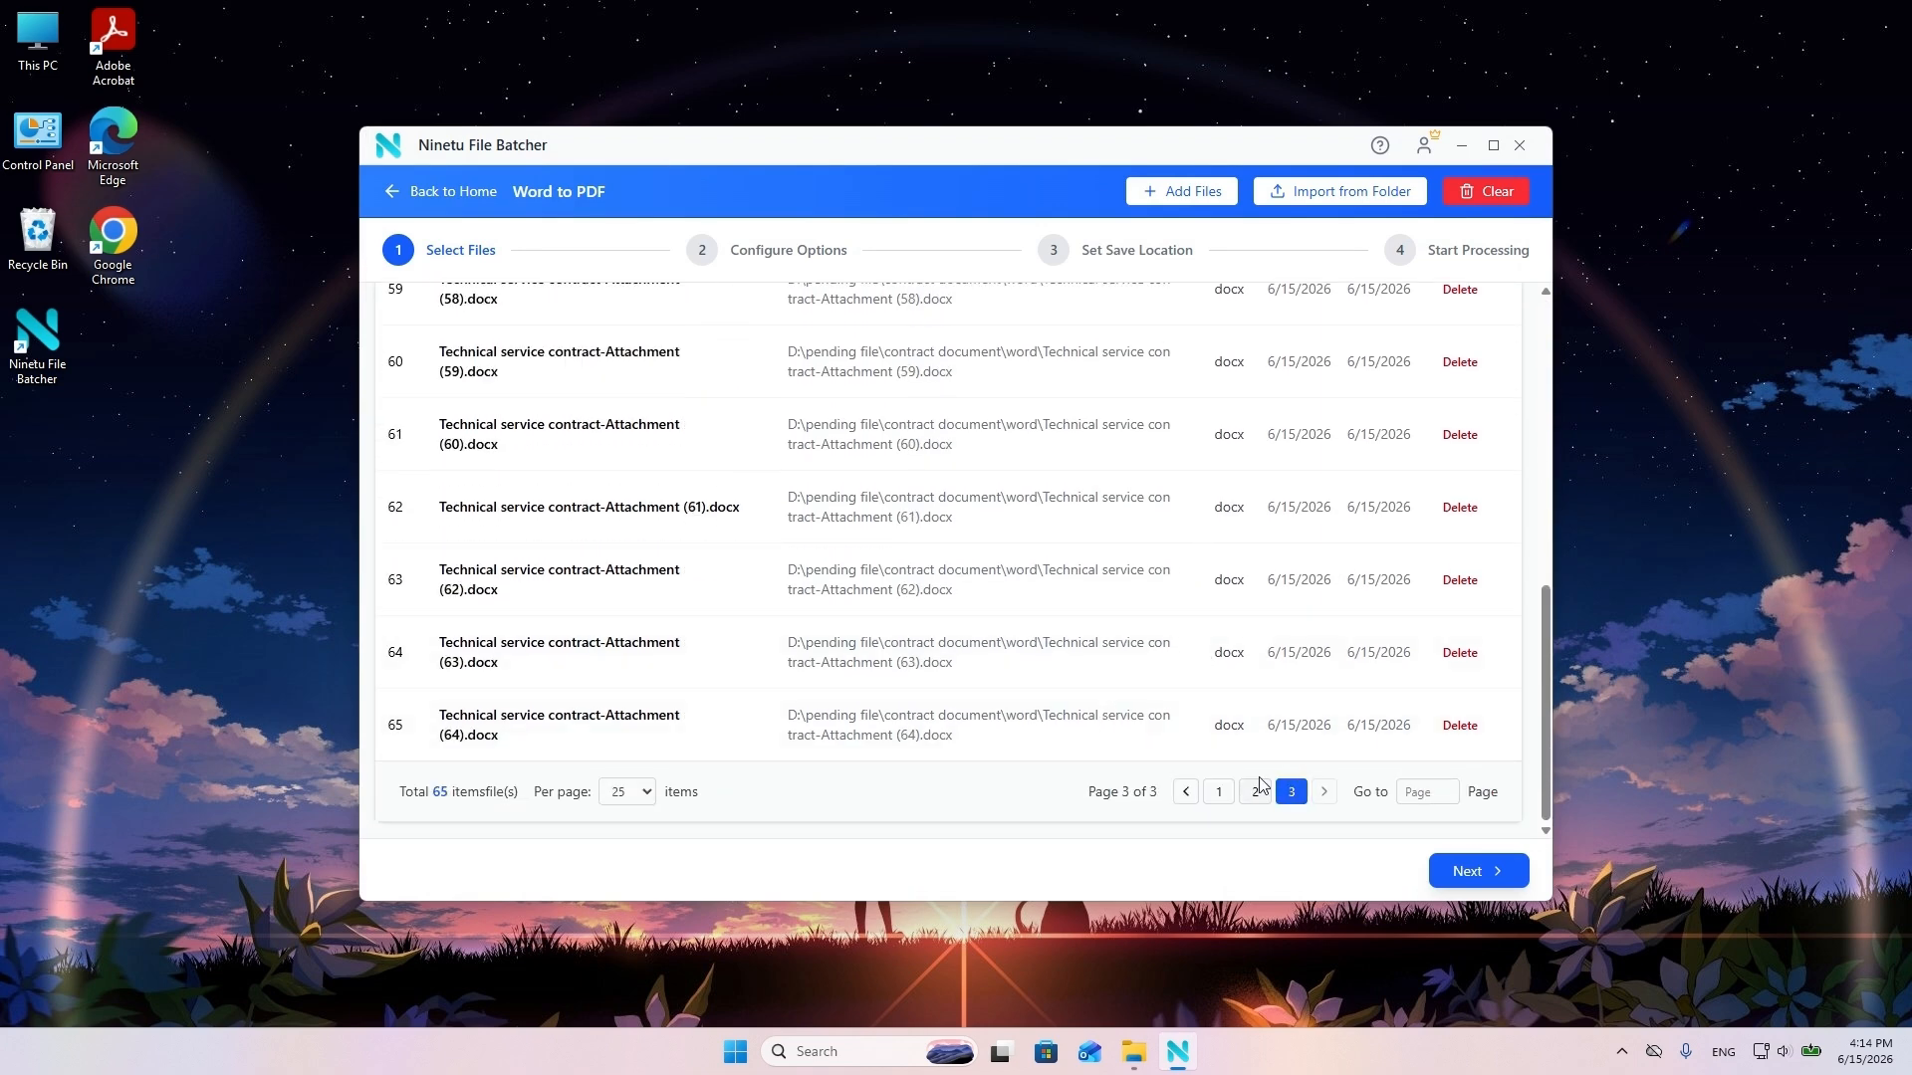
- Run the Word to PDF conversion at 300 PPI with the results saved to D:\pending file\Processing result file
{"action": "left_click", "coordinate": [1463, 880]}
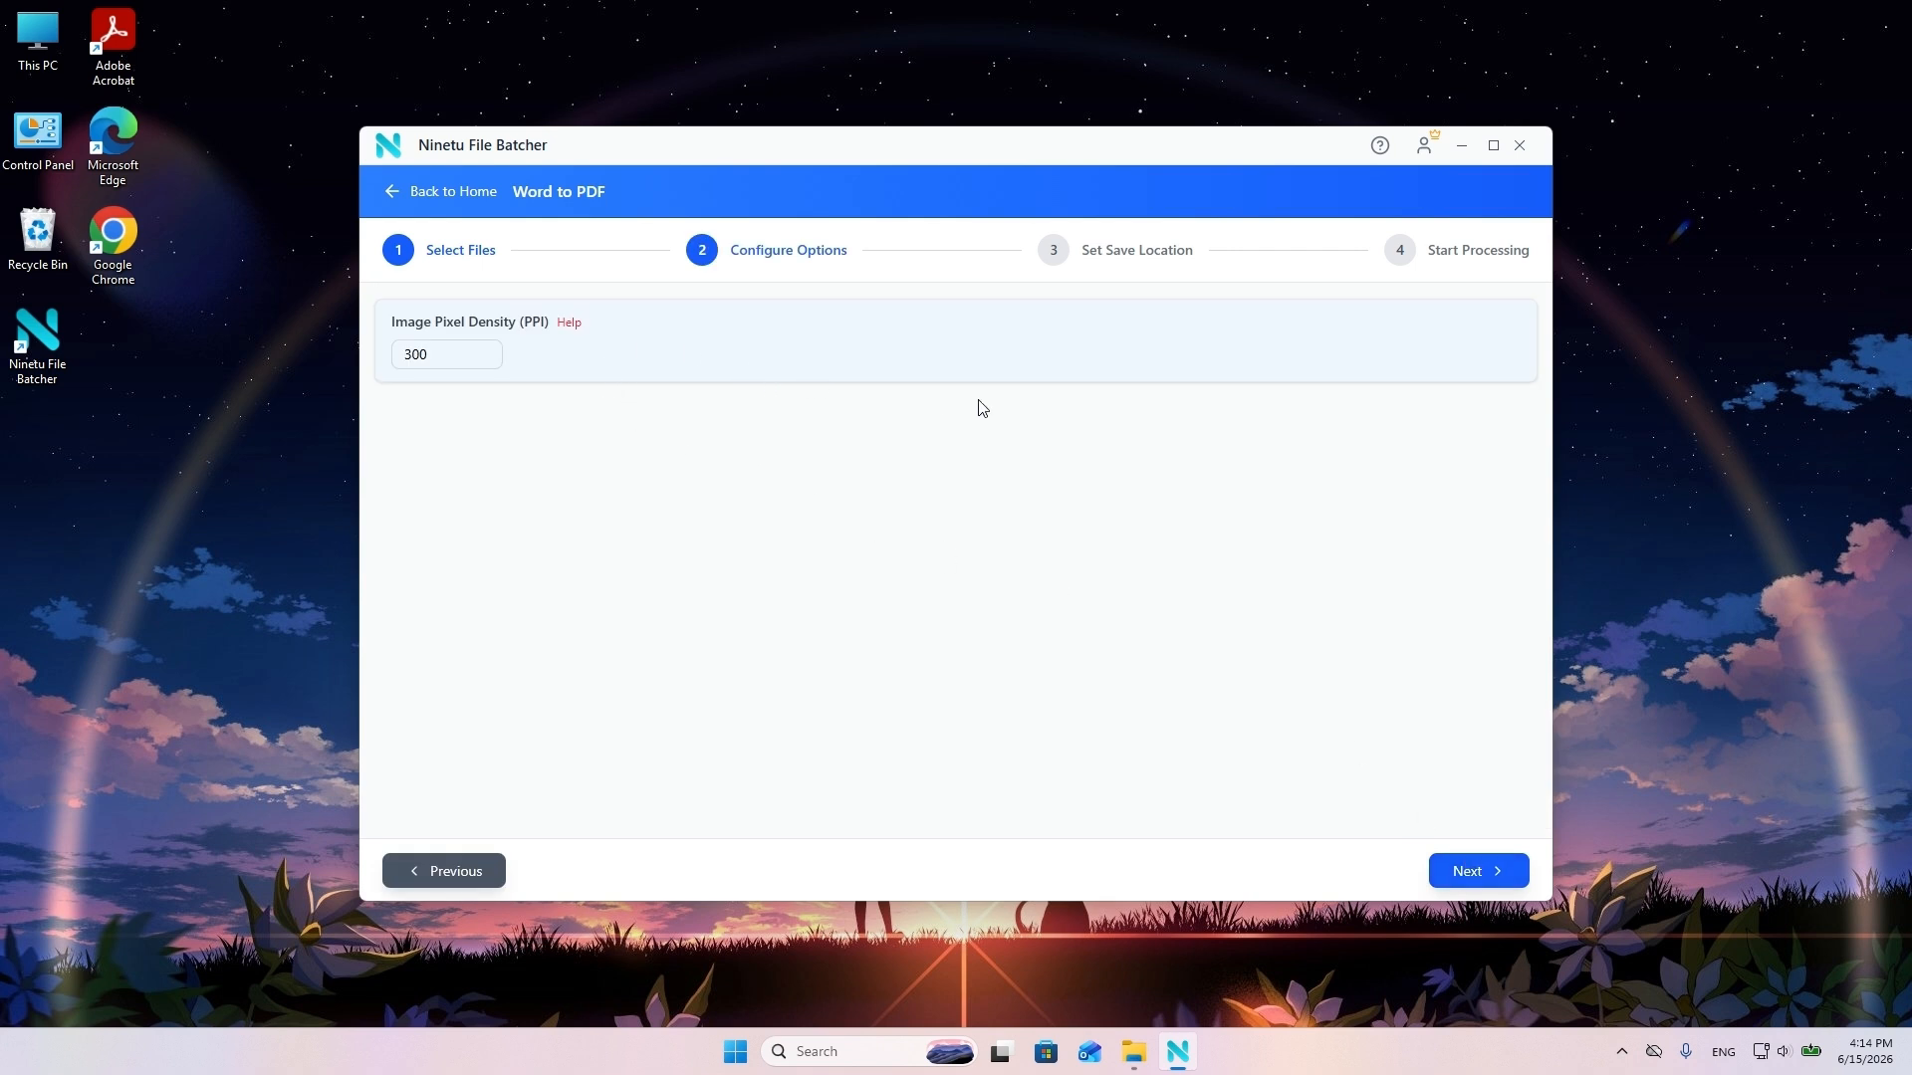
{"action": "left_click", "coordinate": [1464, 873]}
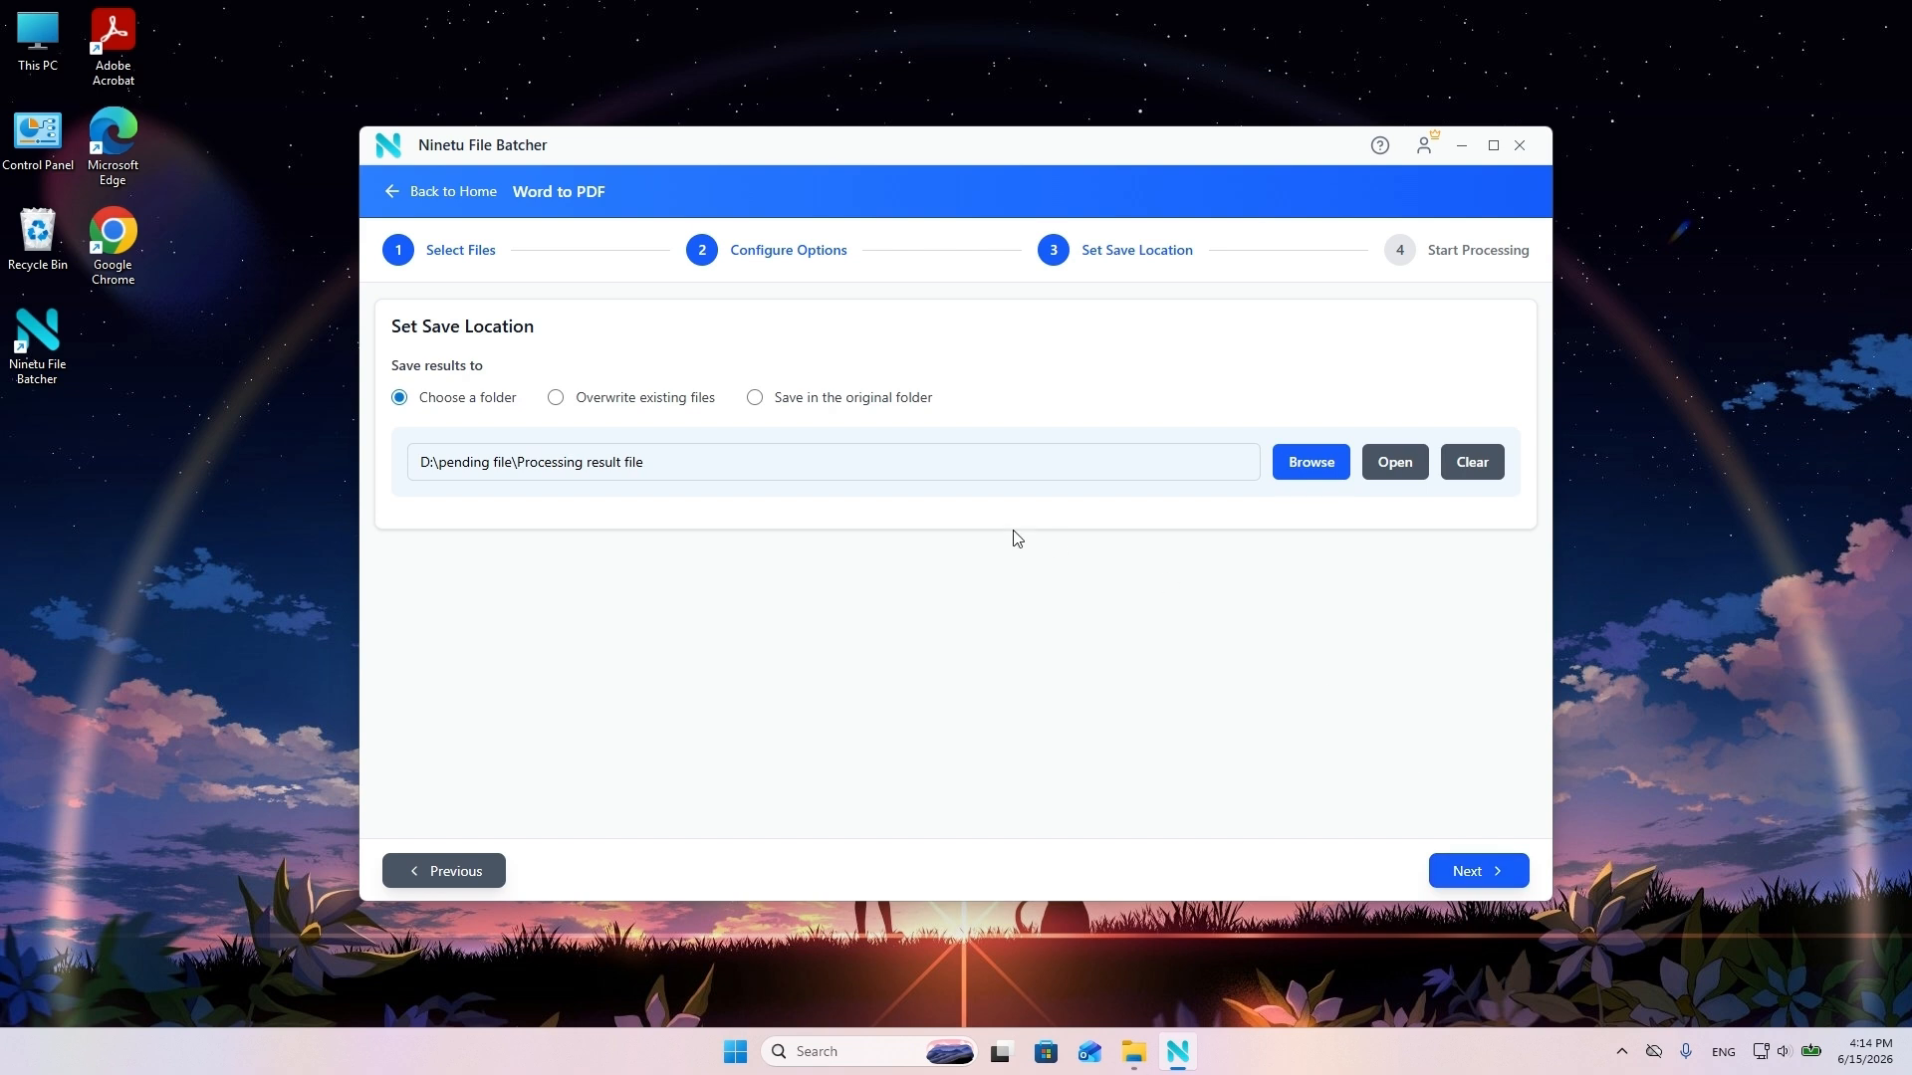
{"action": "left_click", "coordinate": [1309, 464]}
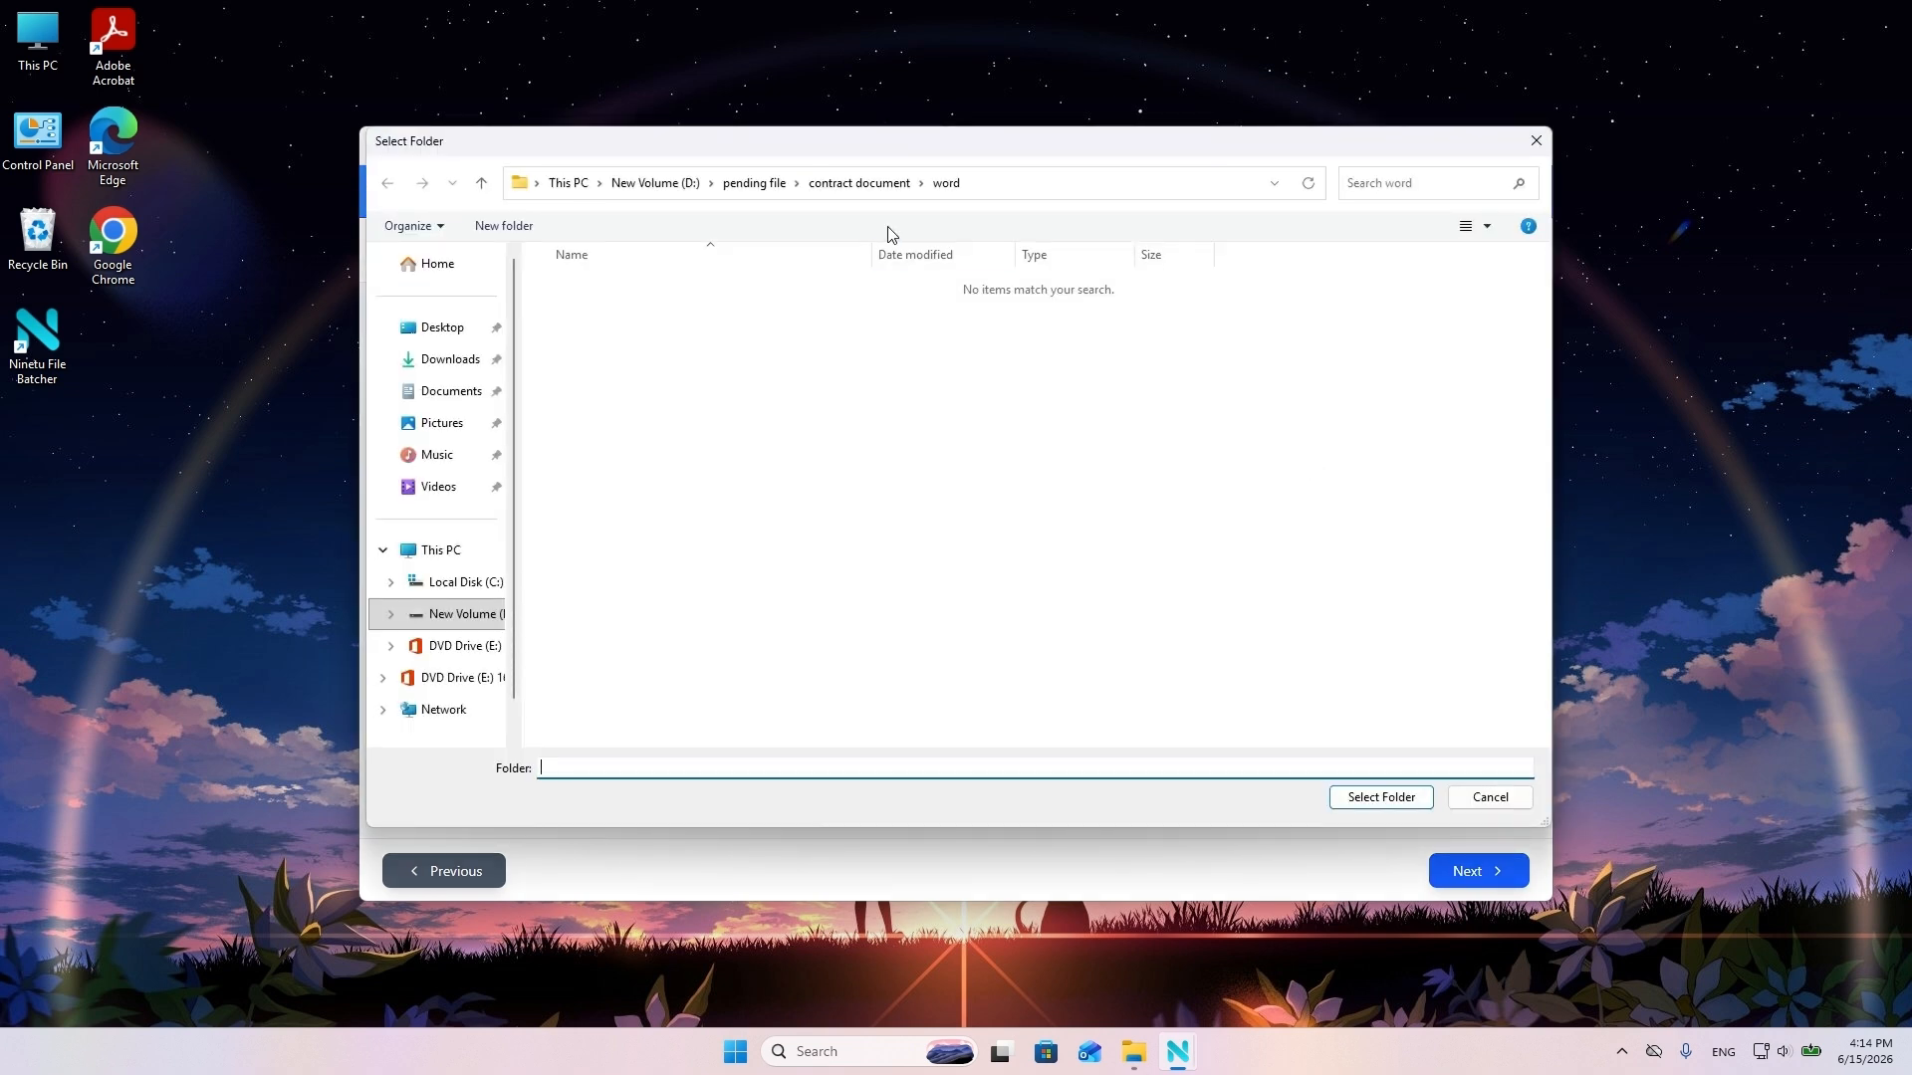
{"action": "left_click", "coordinate": [862, 184]}
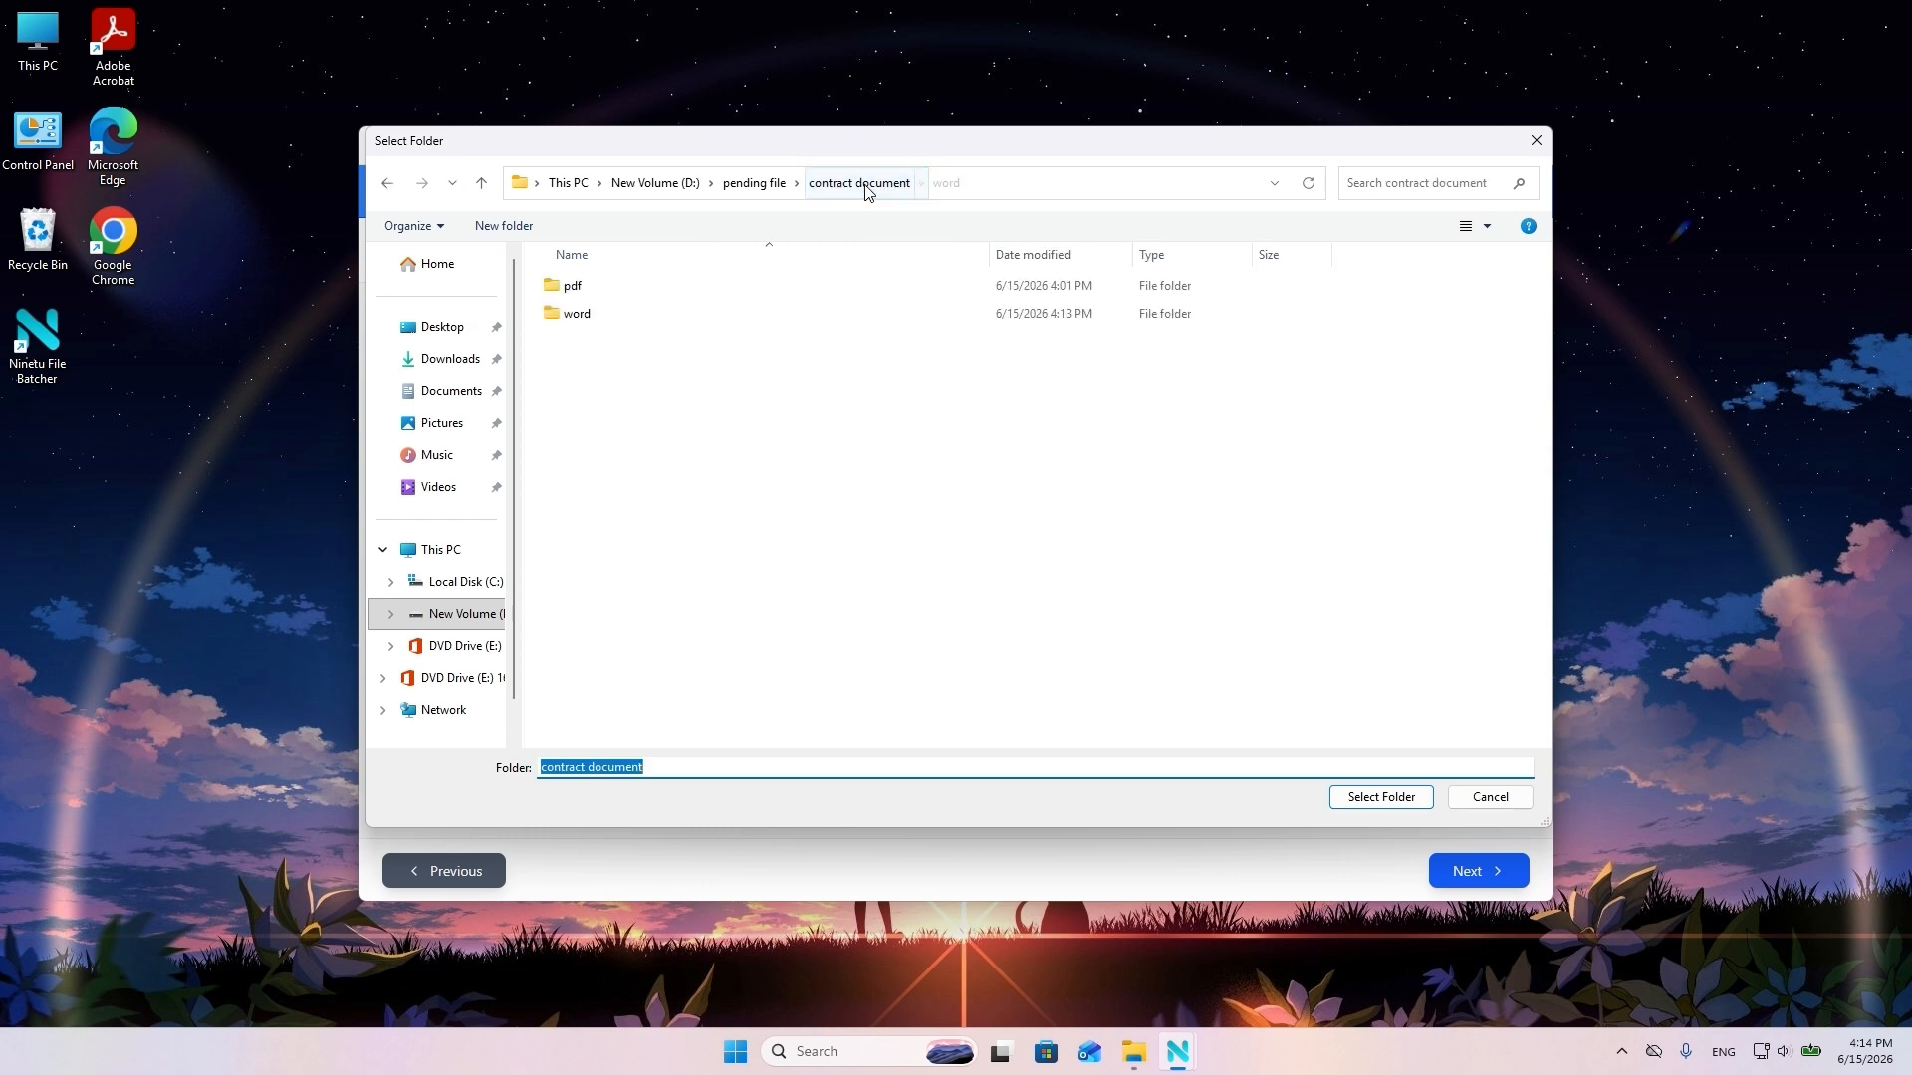
{"action": "left_click", "coordinate": [753, 183]}
{"action": "double_click", "coordinate": [604, 313]}
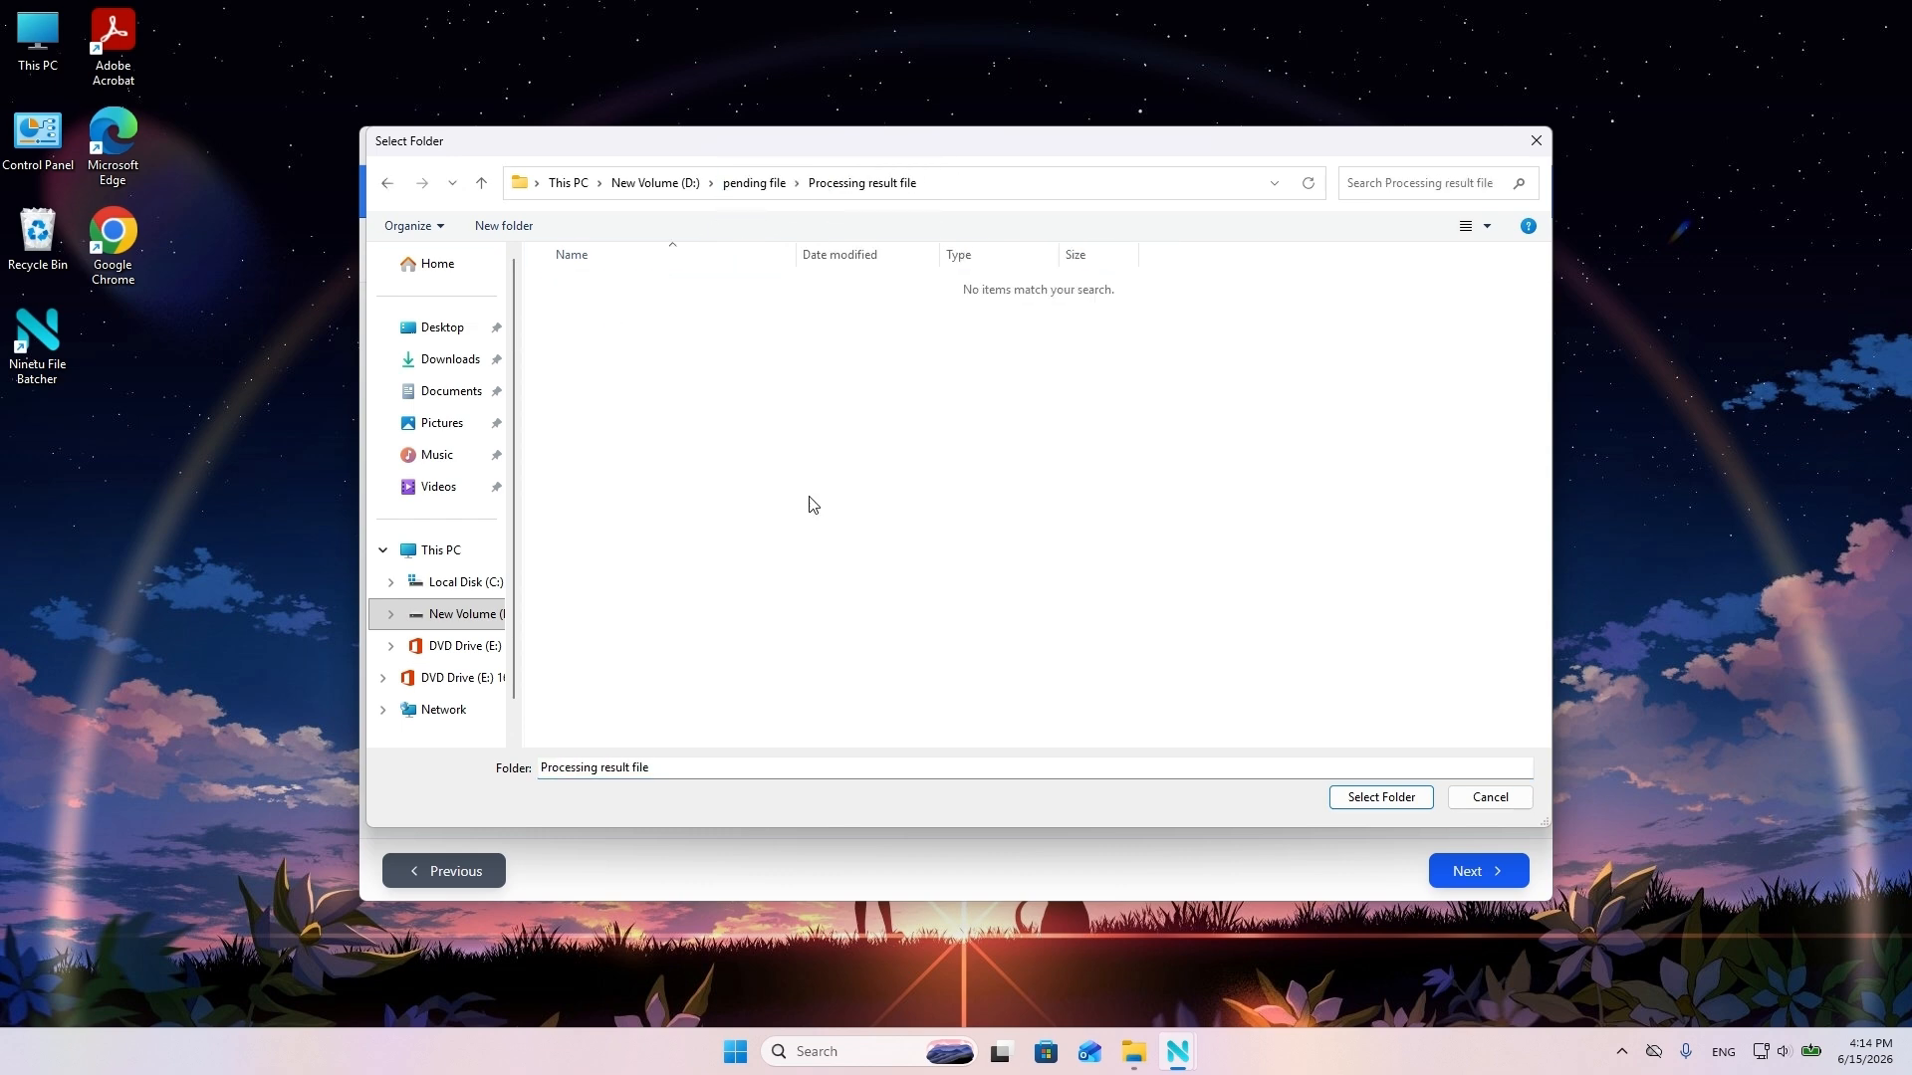
{"action": "left_click", "coordinate": [1380, 798]}
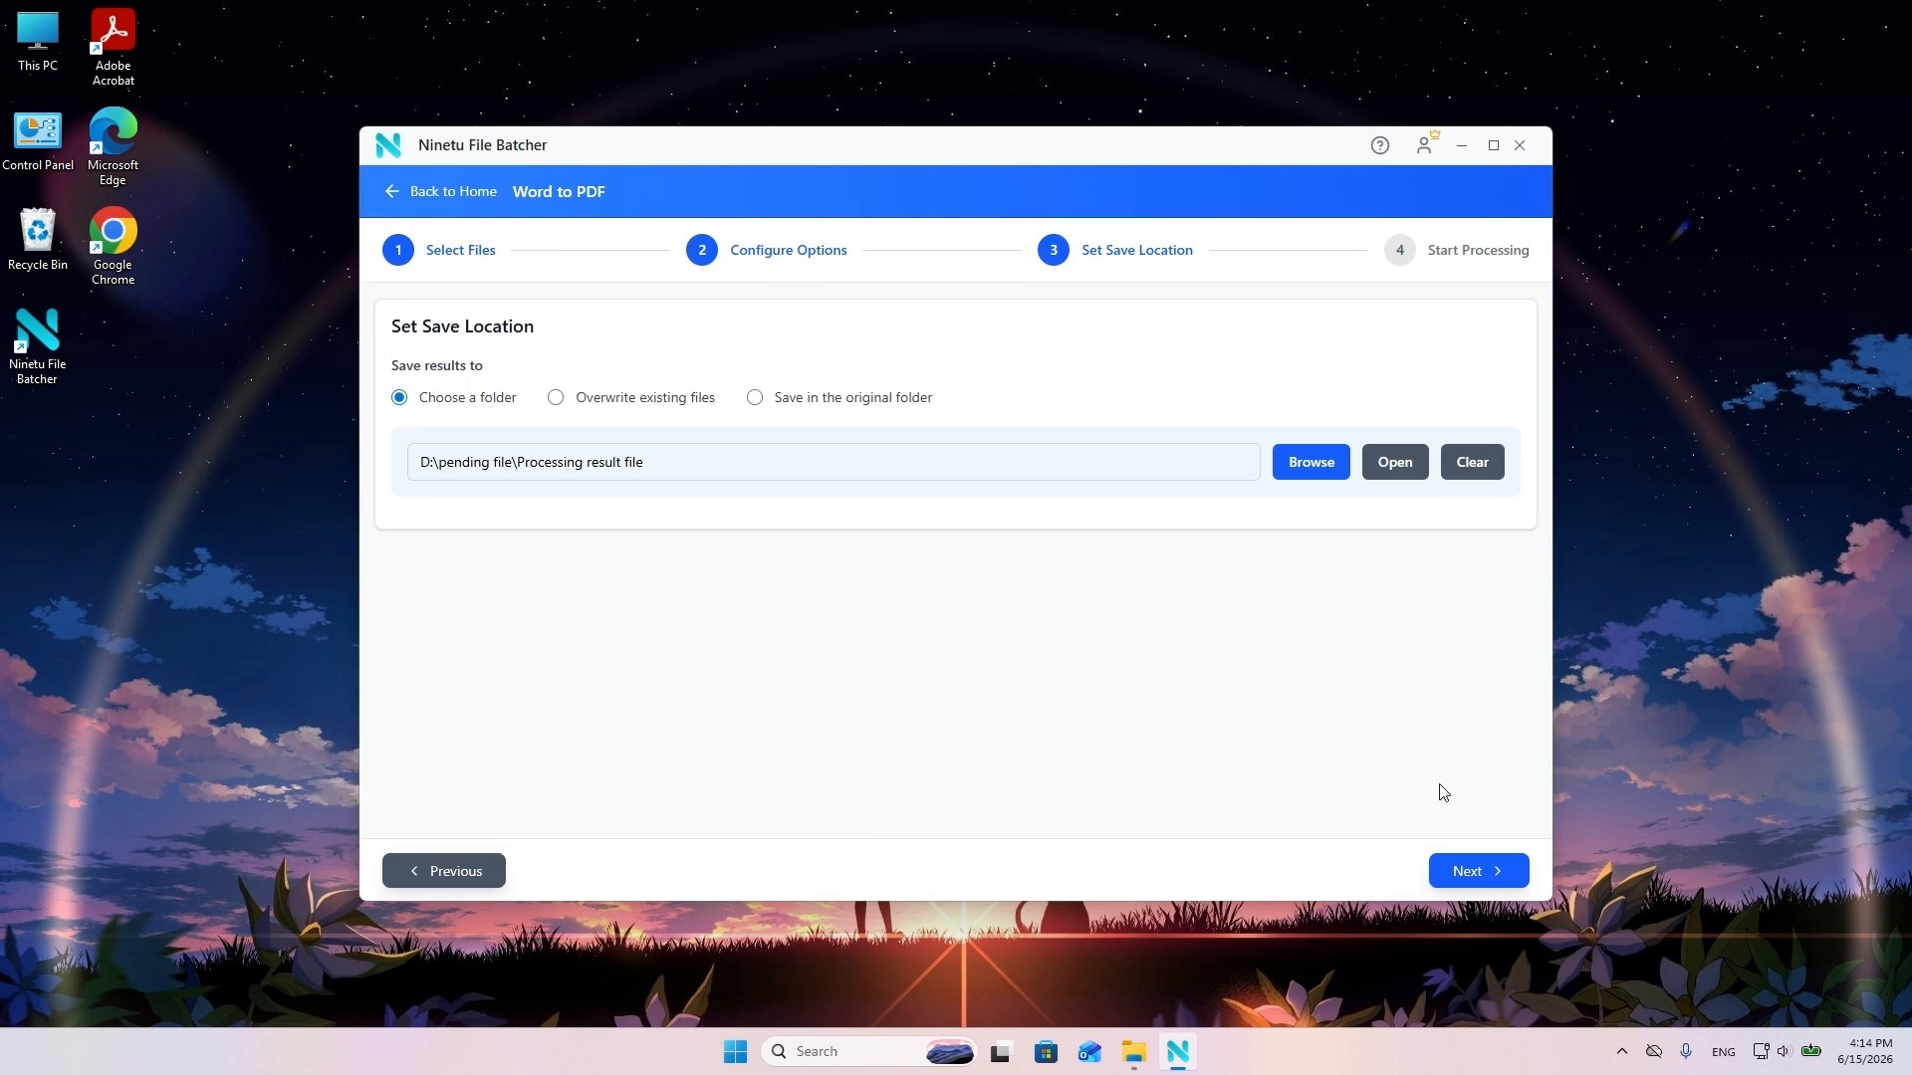
{"action": "left_click", "coordinate": [1461, 871]}
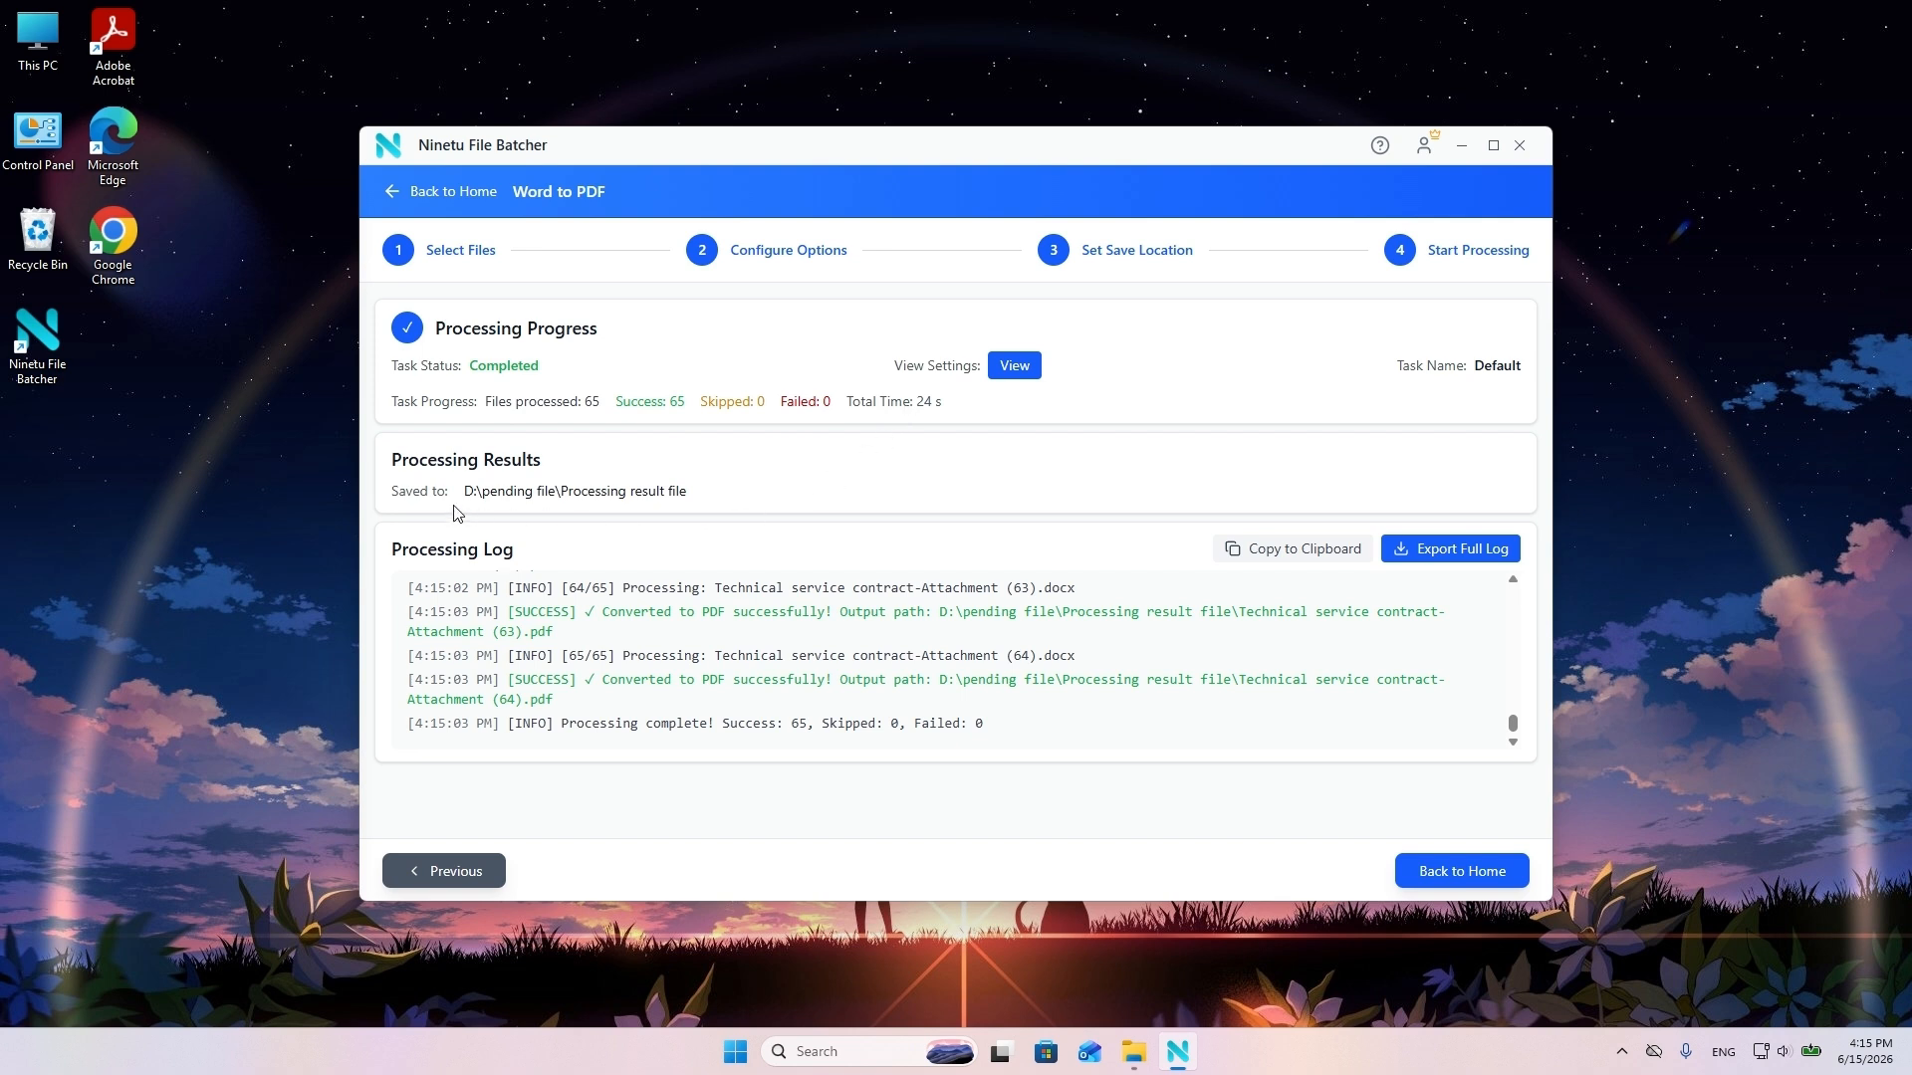
- Switch to File Explorer and look through the converted PDFs in the Processing result file folder under pending file
{"action": "left_click", "coordinate": [1294, 554]}
{"action": "left_click", "coordinate": [1460, 145]}
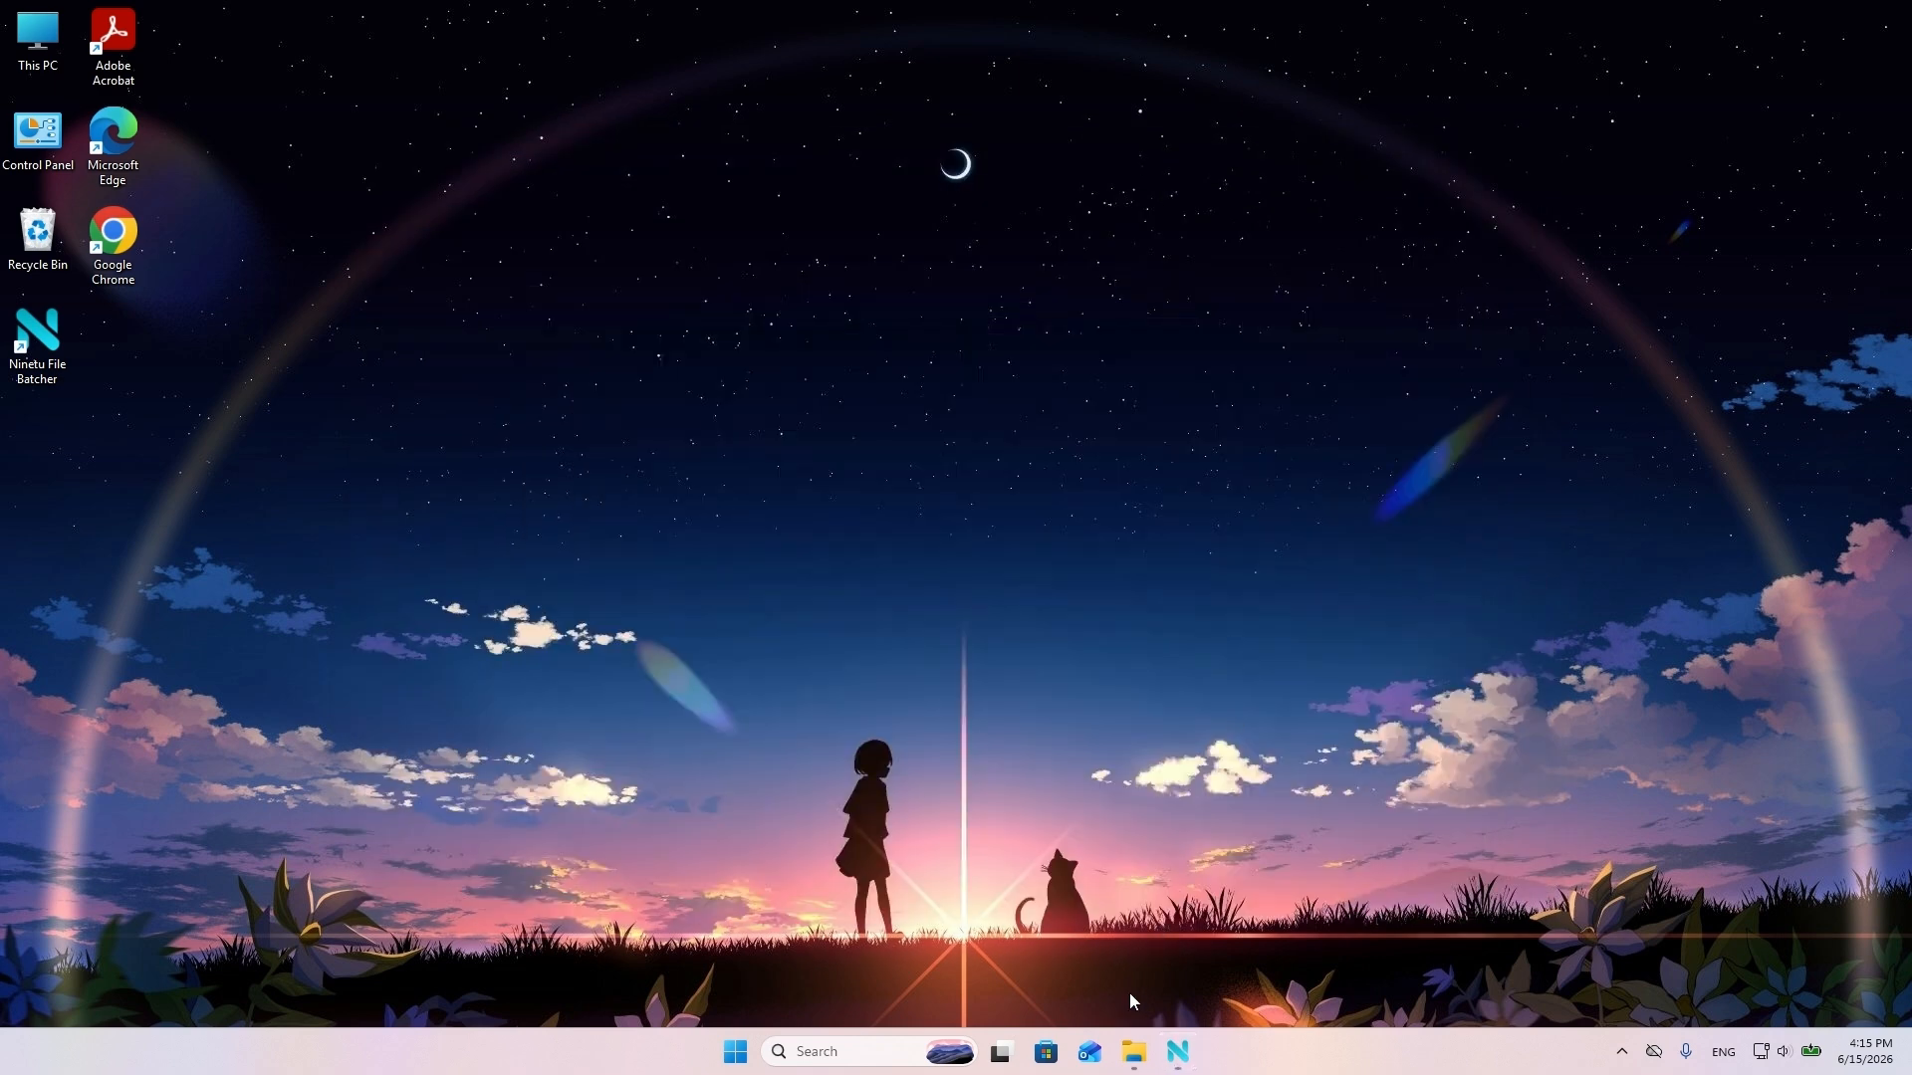
{"action": "left_click", "coordinate": [1133, 1052]}
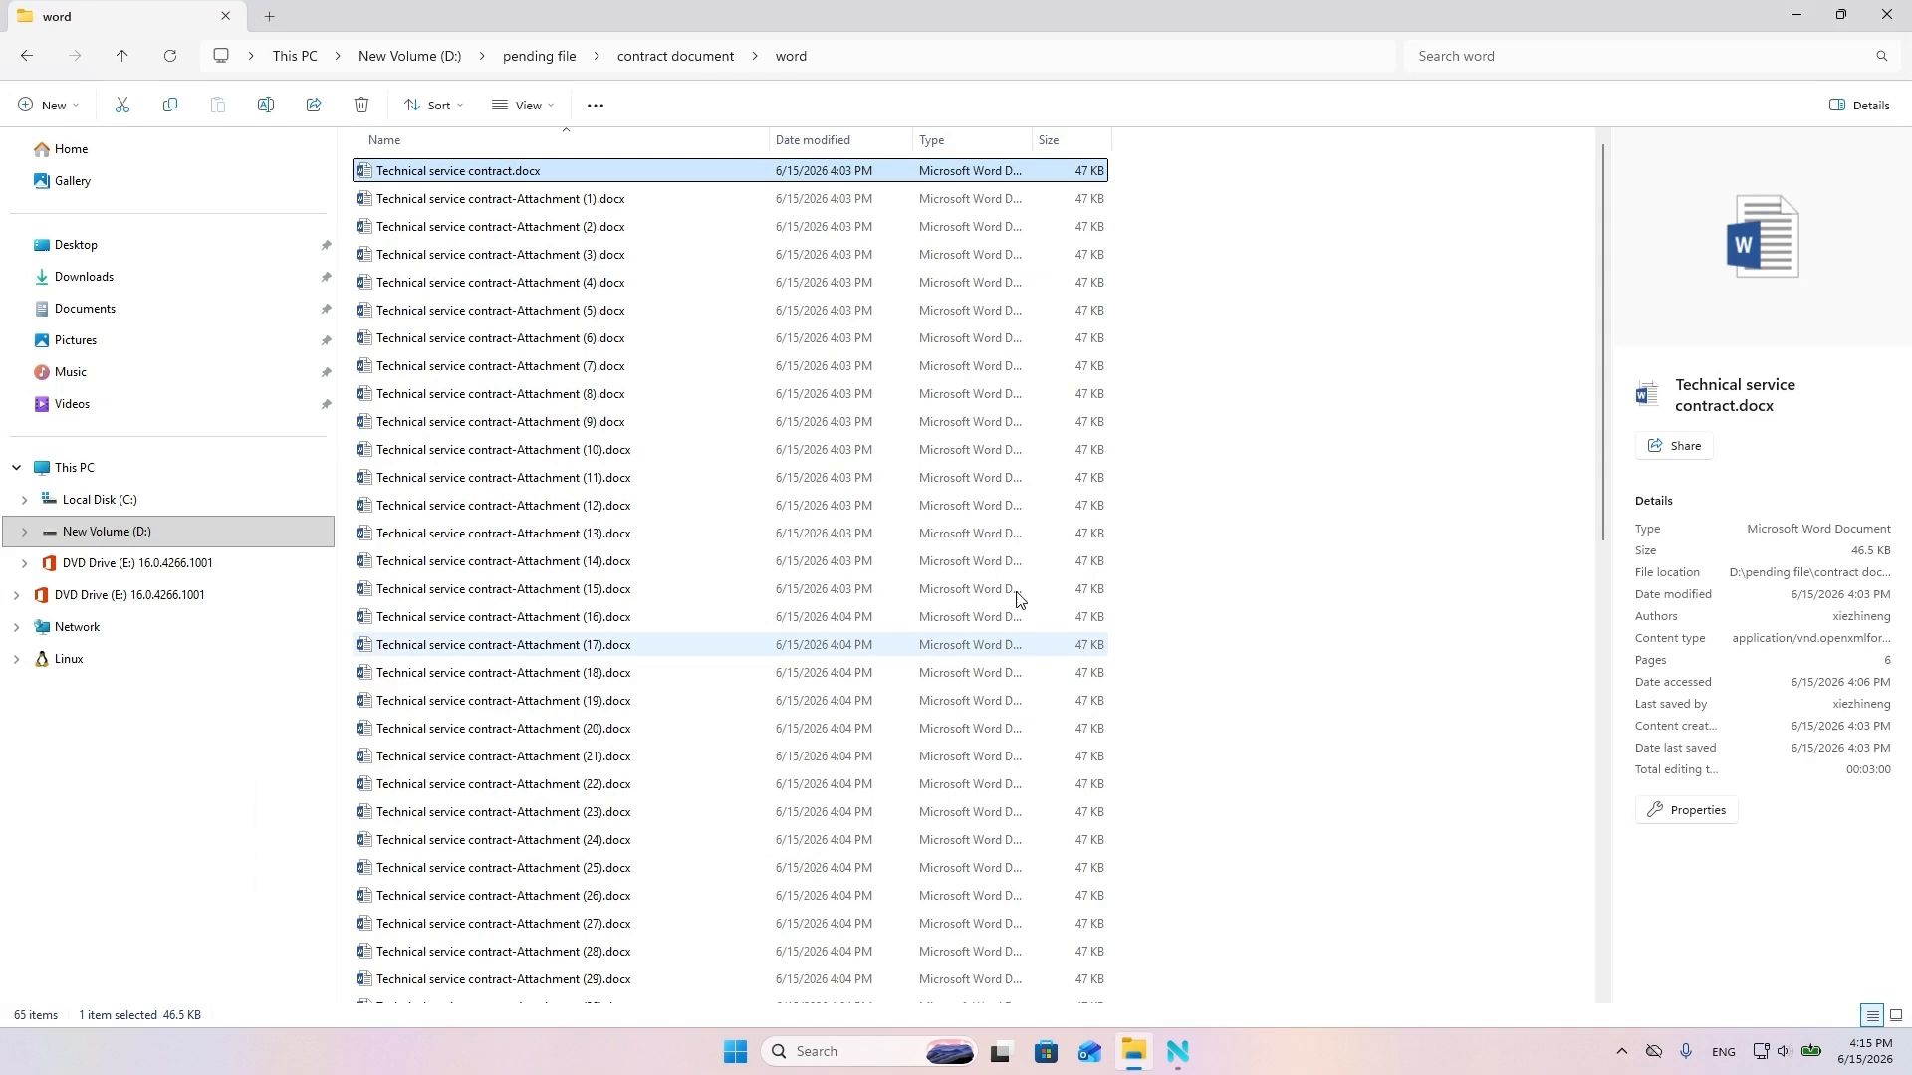
{"action": "left_click", "coordinate": [551, 57]}
{"action": "left_click", "coordinate": [404, 205]}
{"action": "double_click", "coordinate": [405, 205]}
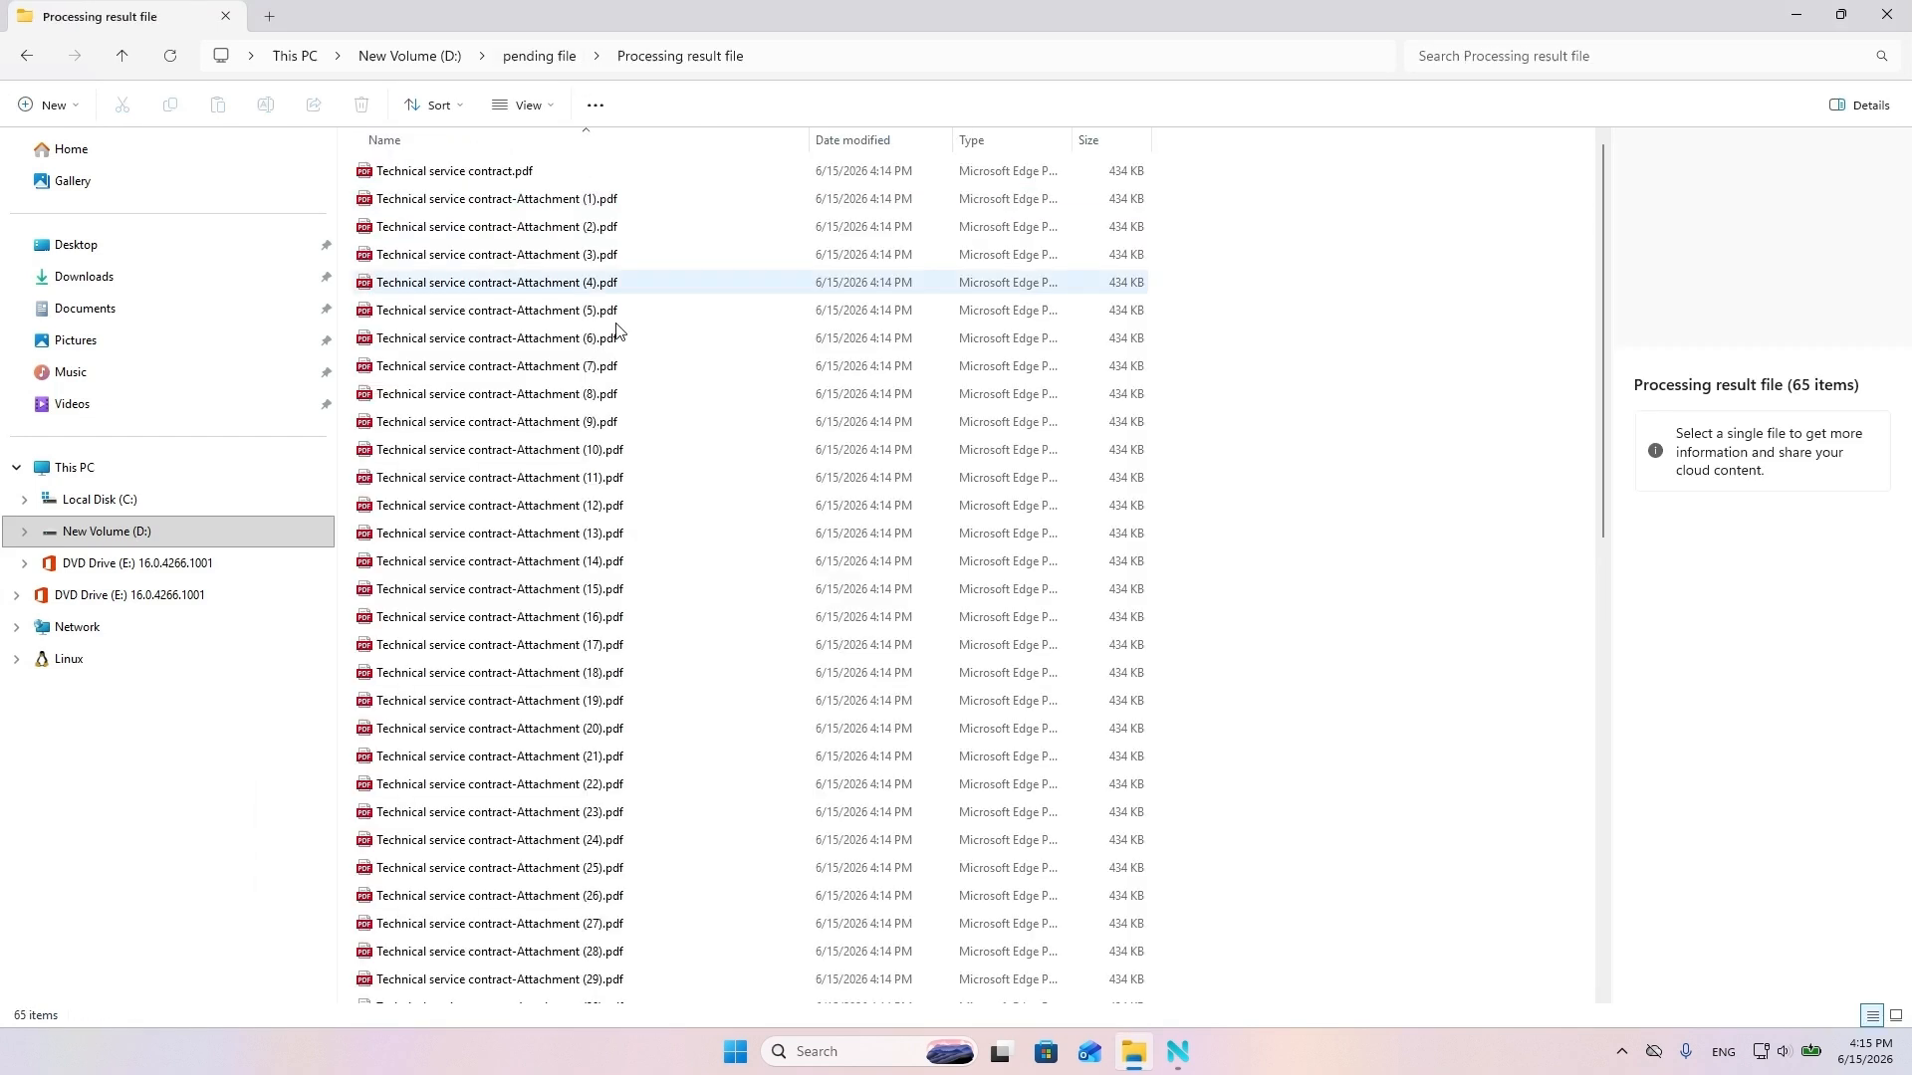
{"action": "scroll", "coordinate": [721, 610], "scroll_direction": "down", "scroll_amount": 12}
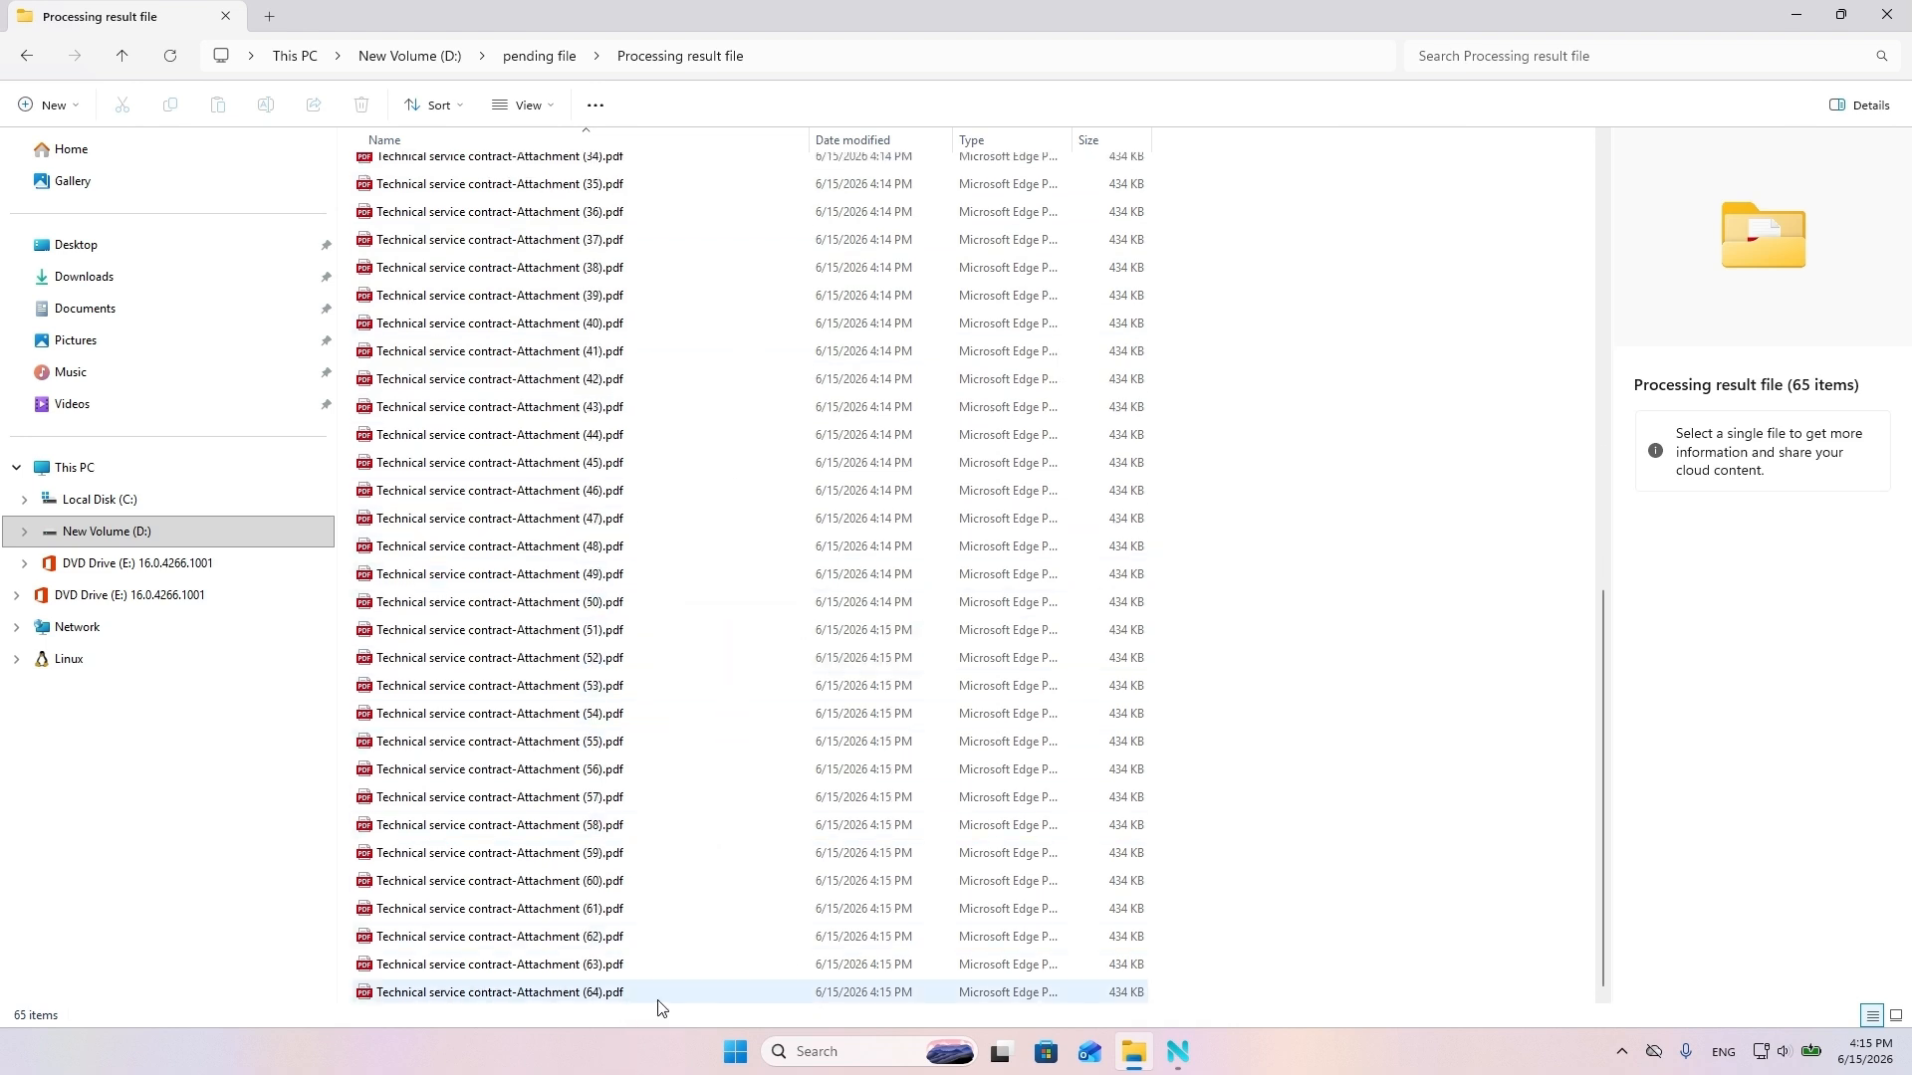
{"action": "scroll", "coordinate": [874, 550], "scroll_direction": "up", "scroll_amount": 12}
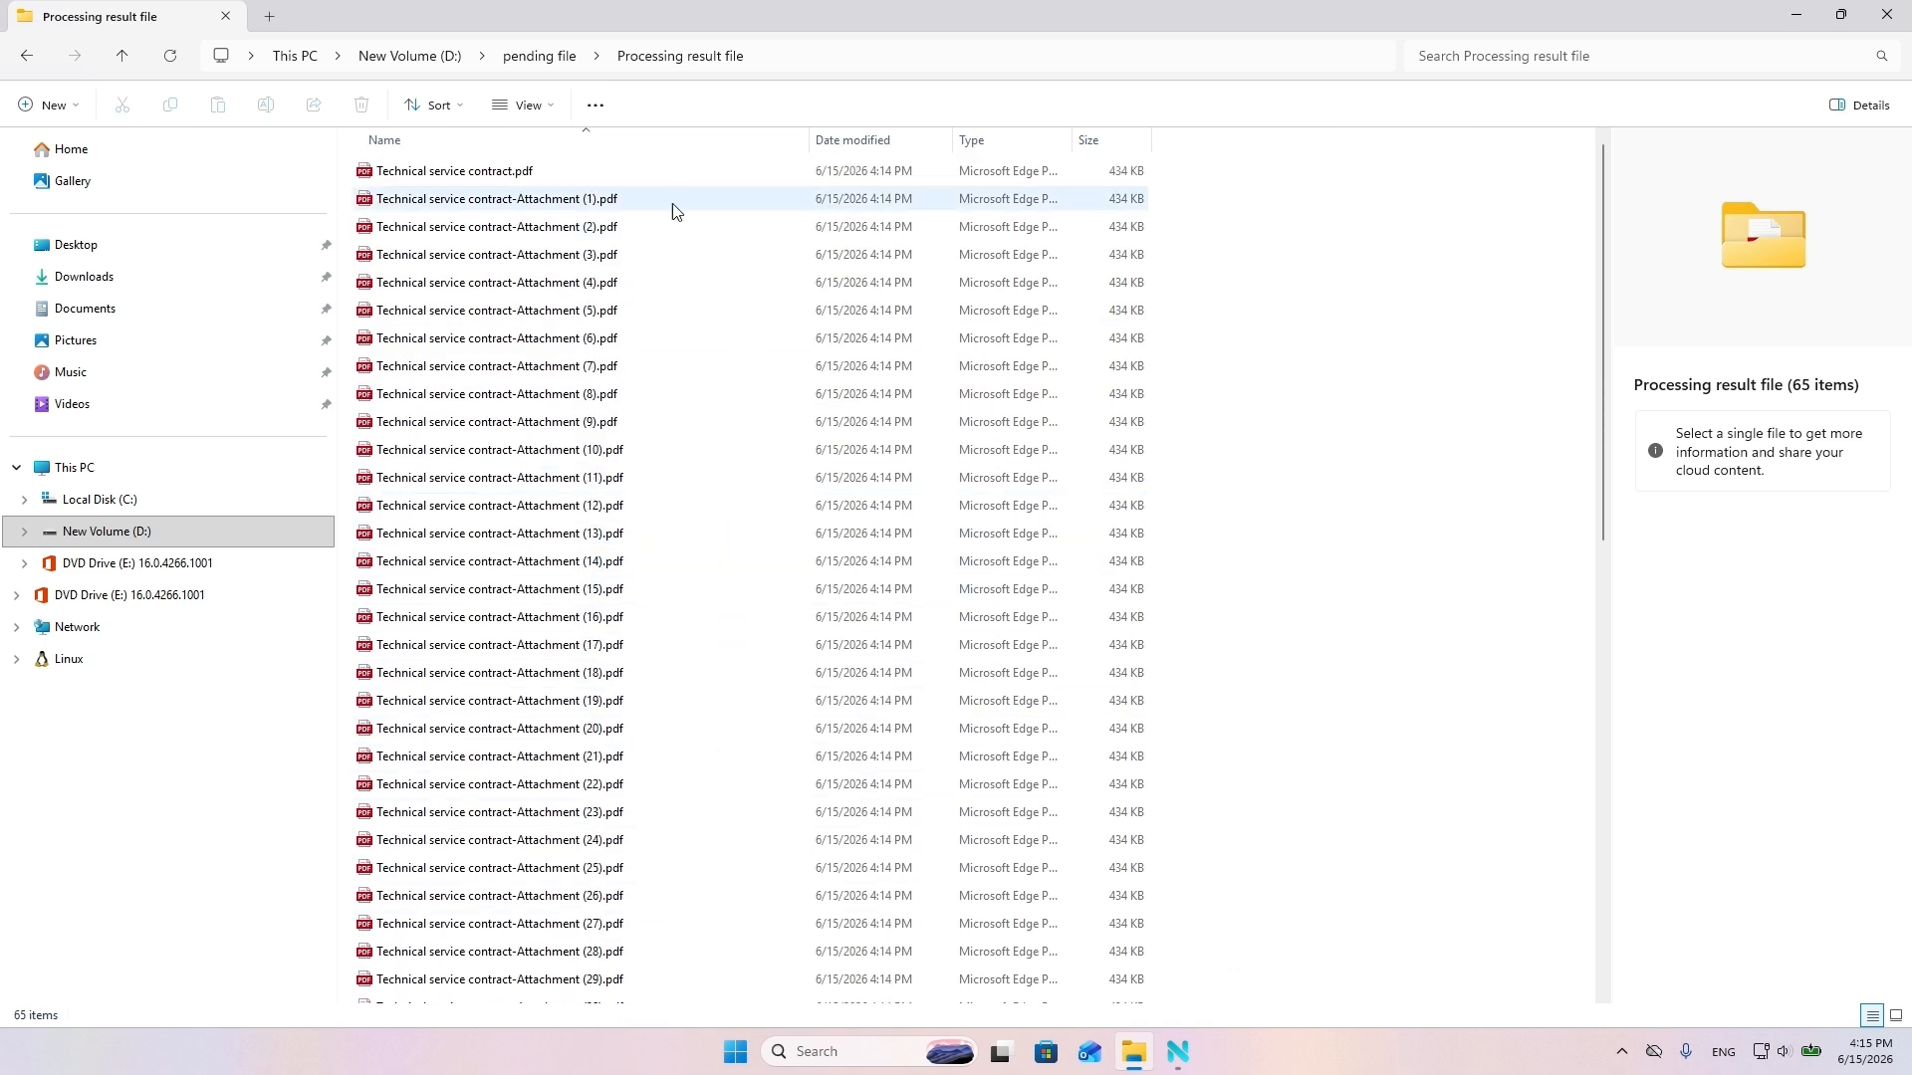
- Open the converted Technical service contract.pdf and examine its pages
{"action": "double_click", "coordinate": [518, 178]}
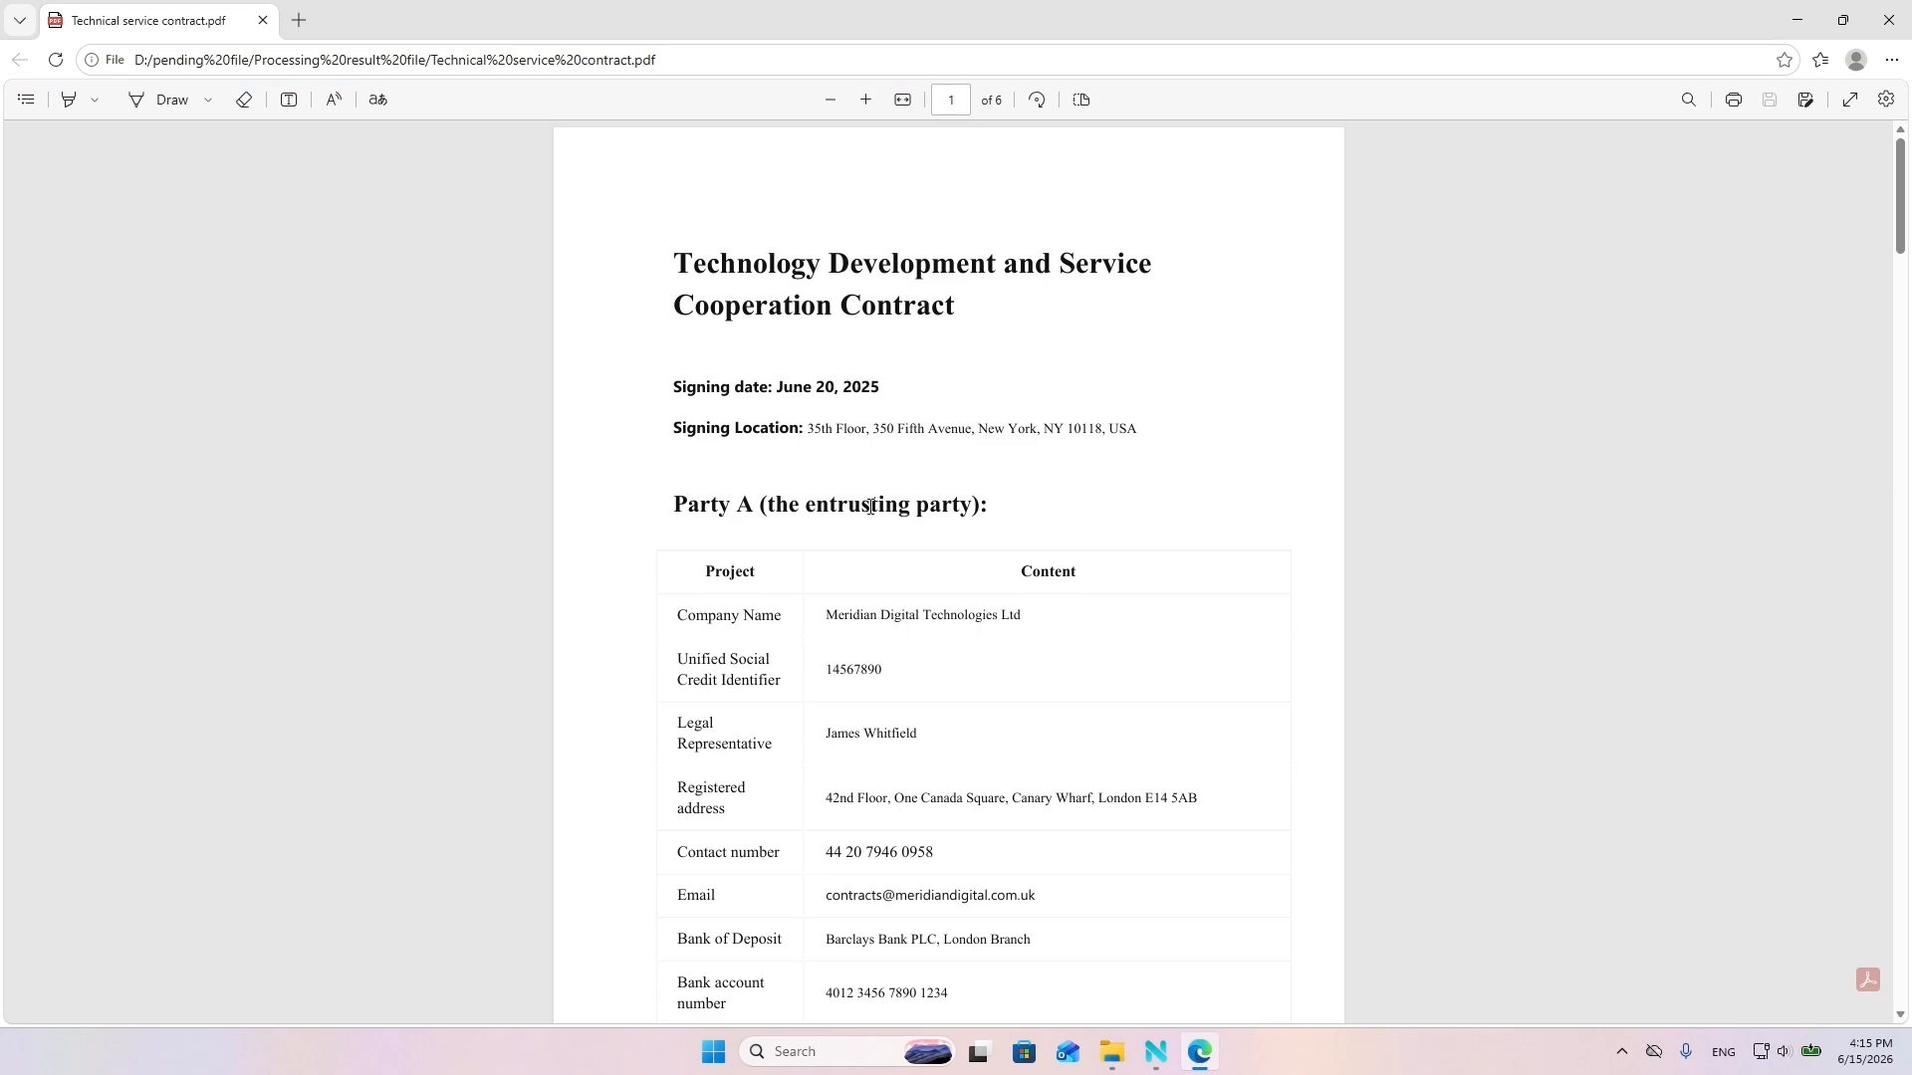
{"action": "scroll", "coordinate": [913, 597], "scroll_direction": "down", "scroll_amount": 9}
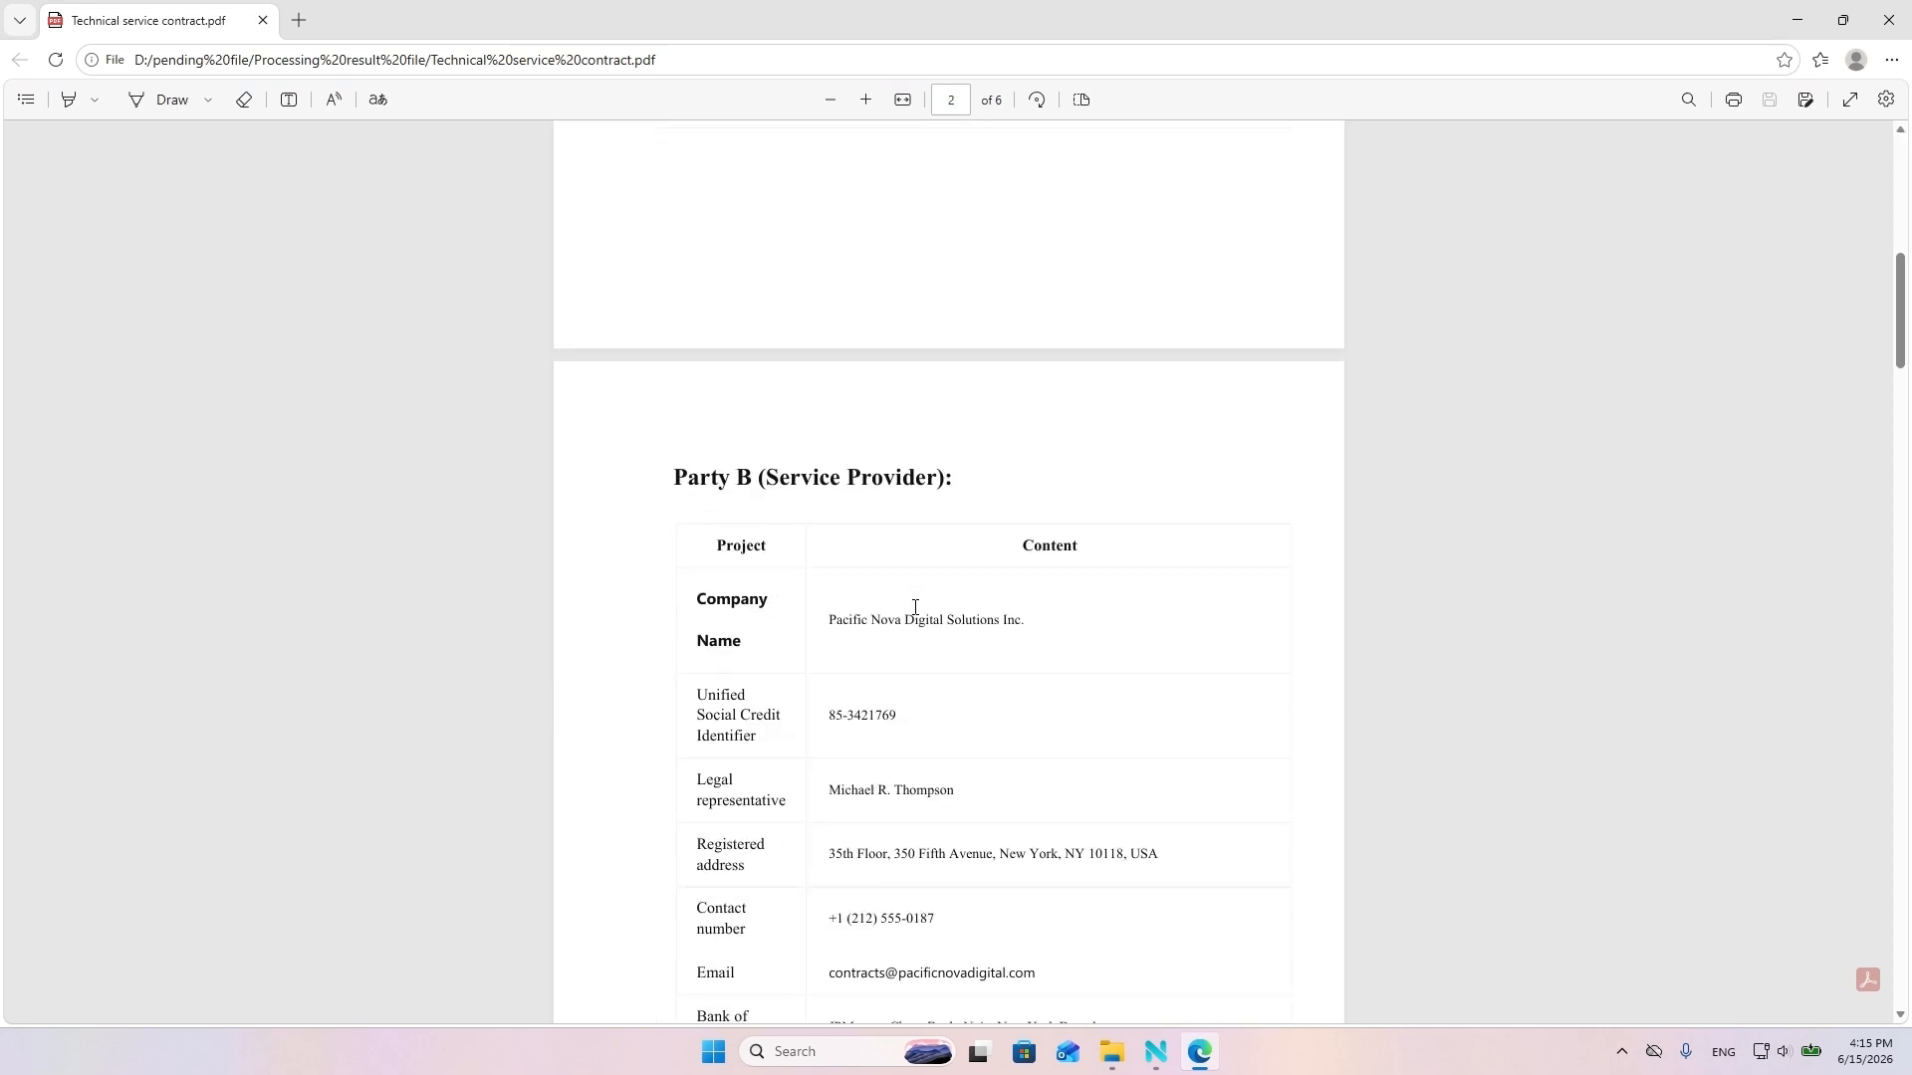
{"action": "scroll", "coordinate": [915, 606], "scroll_direction": "down", "scroll_amount": 10}
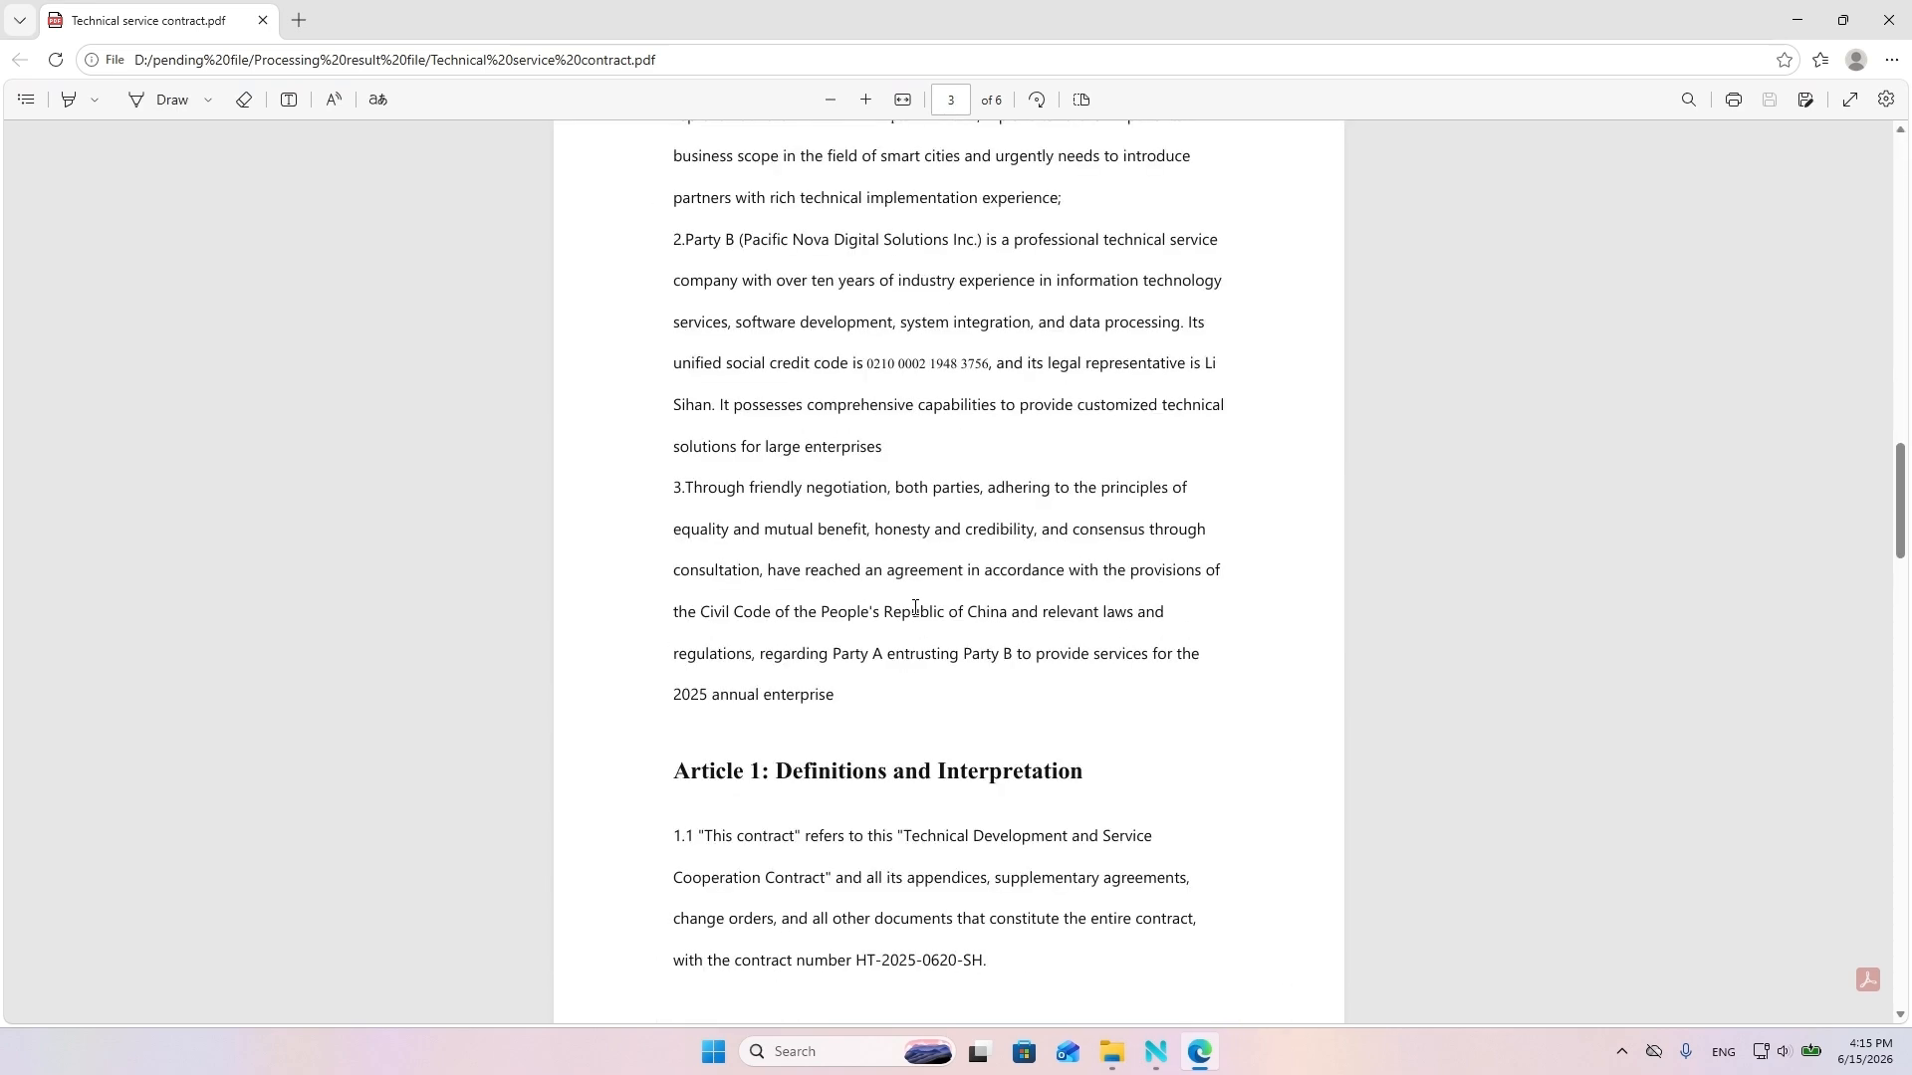
{"action": "scroll", "coordinate": [915, 607], "scroll_direction": "down", "scroll_amount": 10}
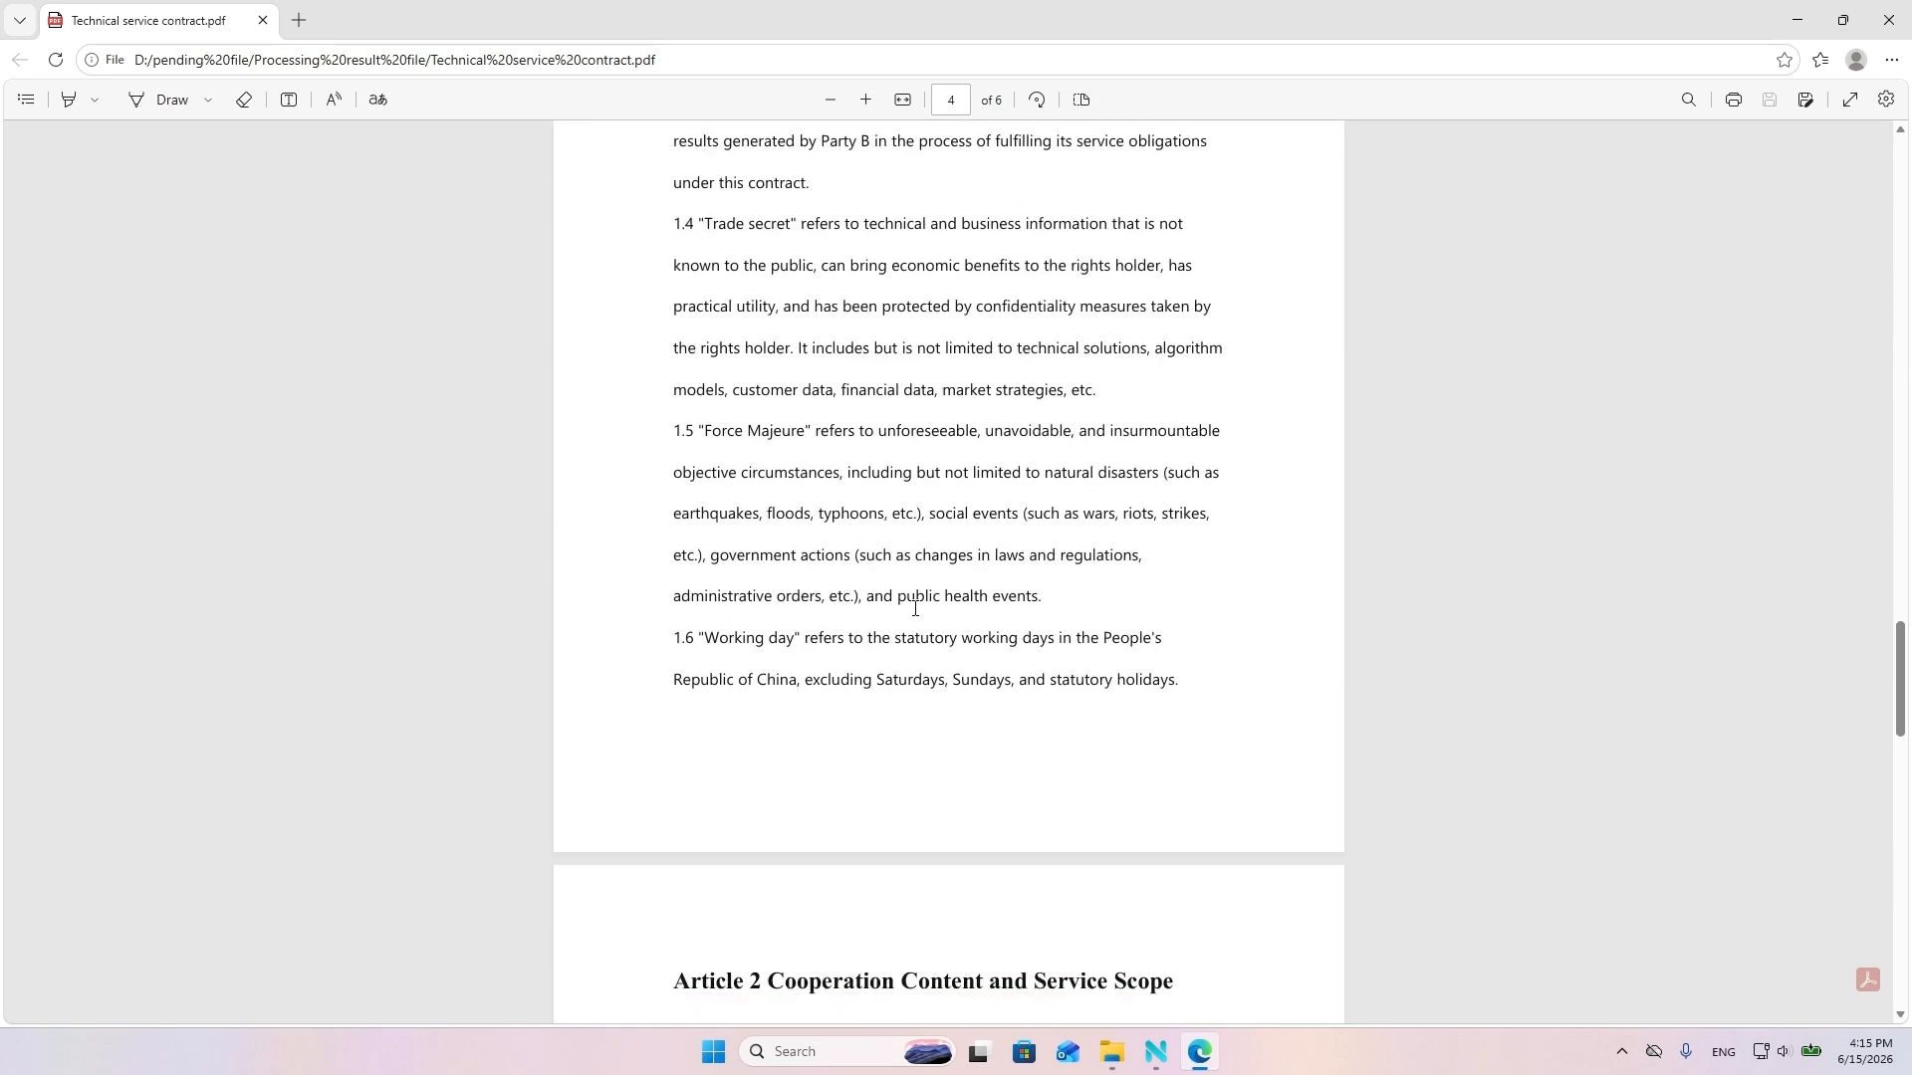
{"action": "scroll", "coordinate": [915, 607], "scroll_direction": "down", "scroll_amount": 4}
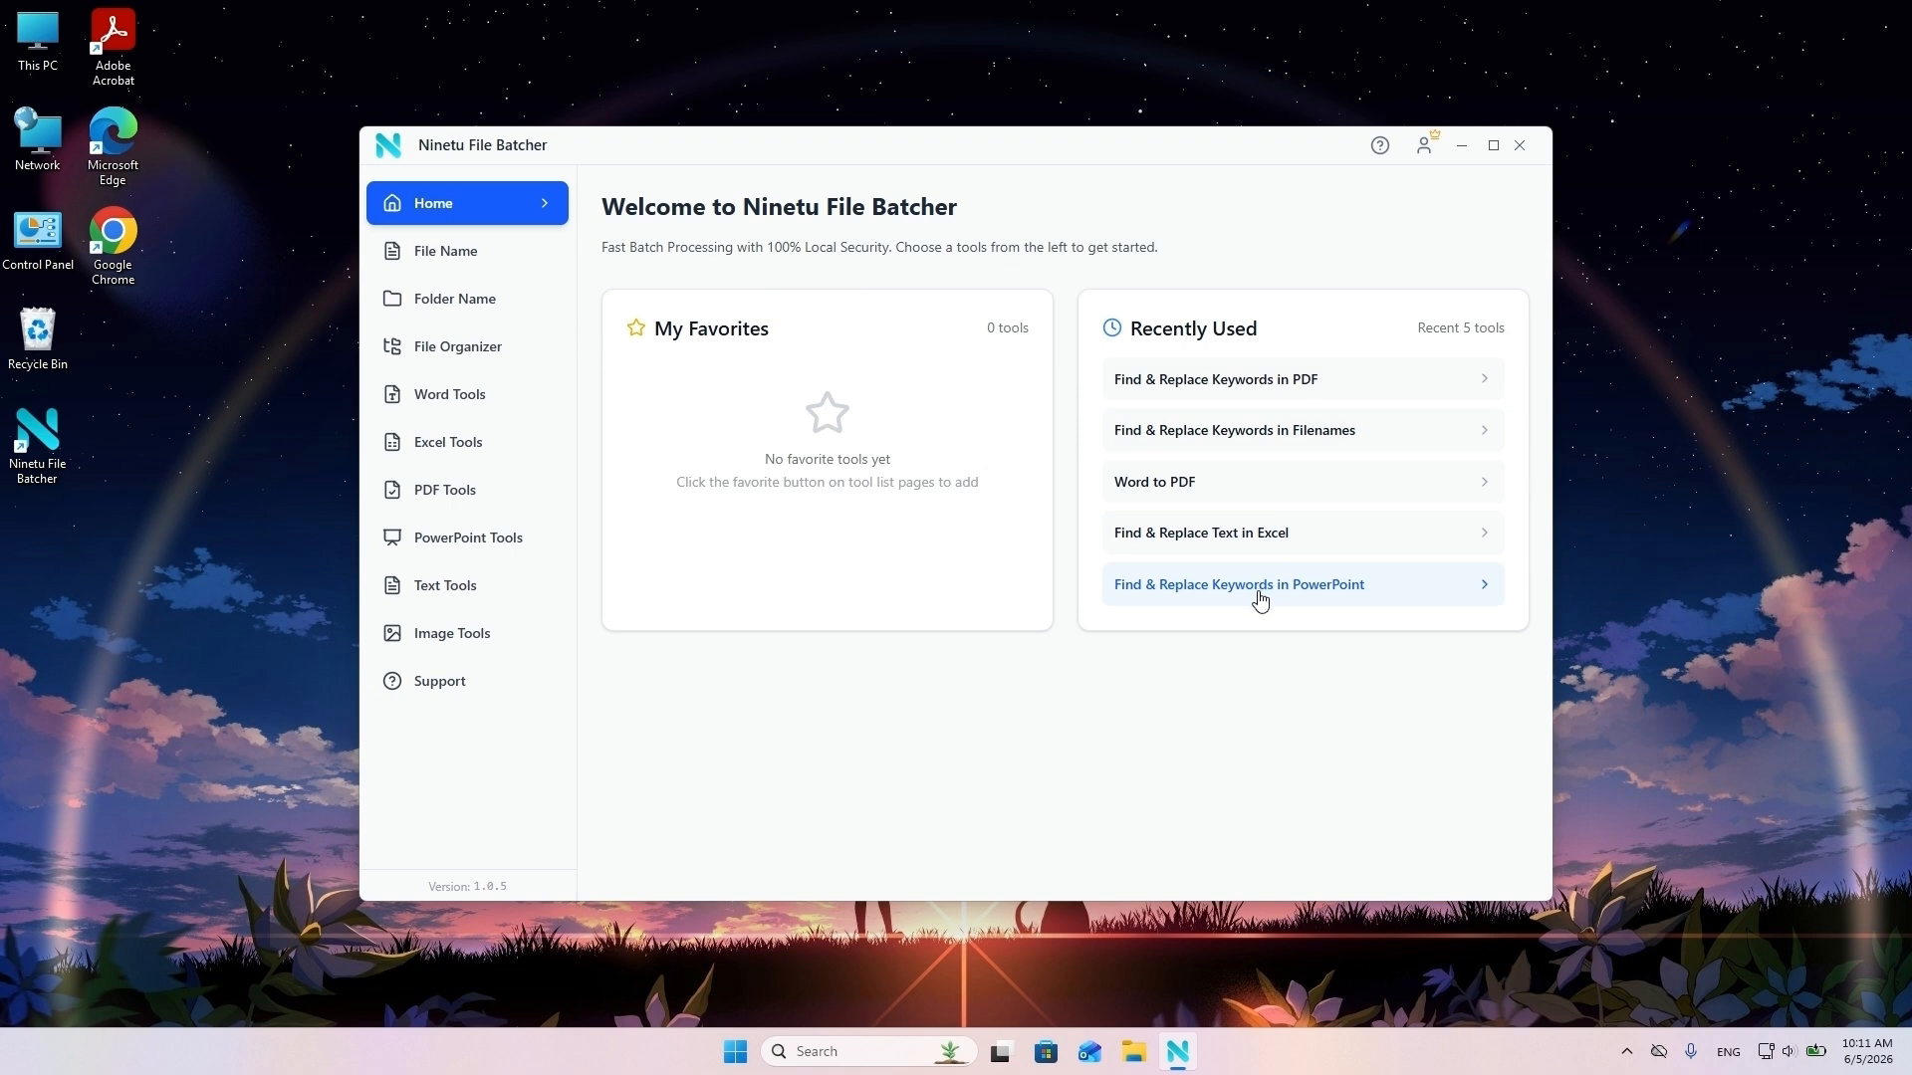
- Switch to Ninetu File Batcher, look through the Word, Excel, PDF, PowerPoint and Image tool categories, and return to the home page
{"action": "left_click", "coordinate": [449, 398]}
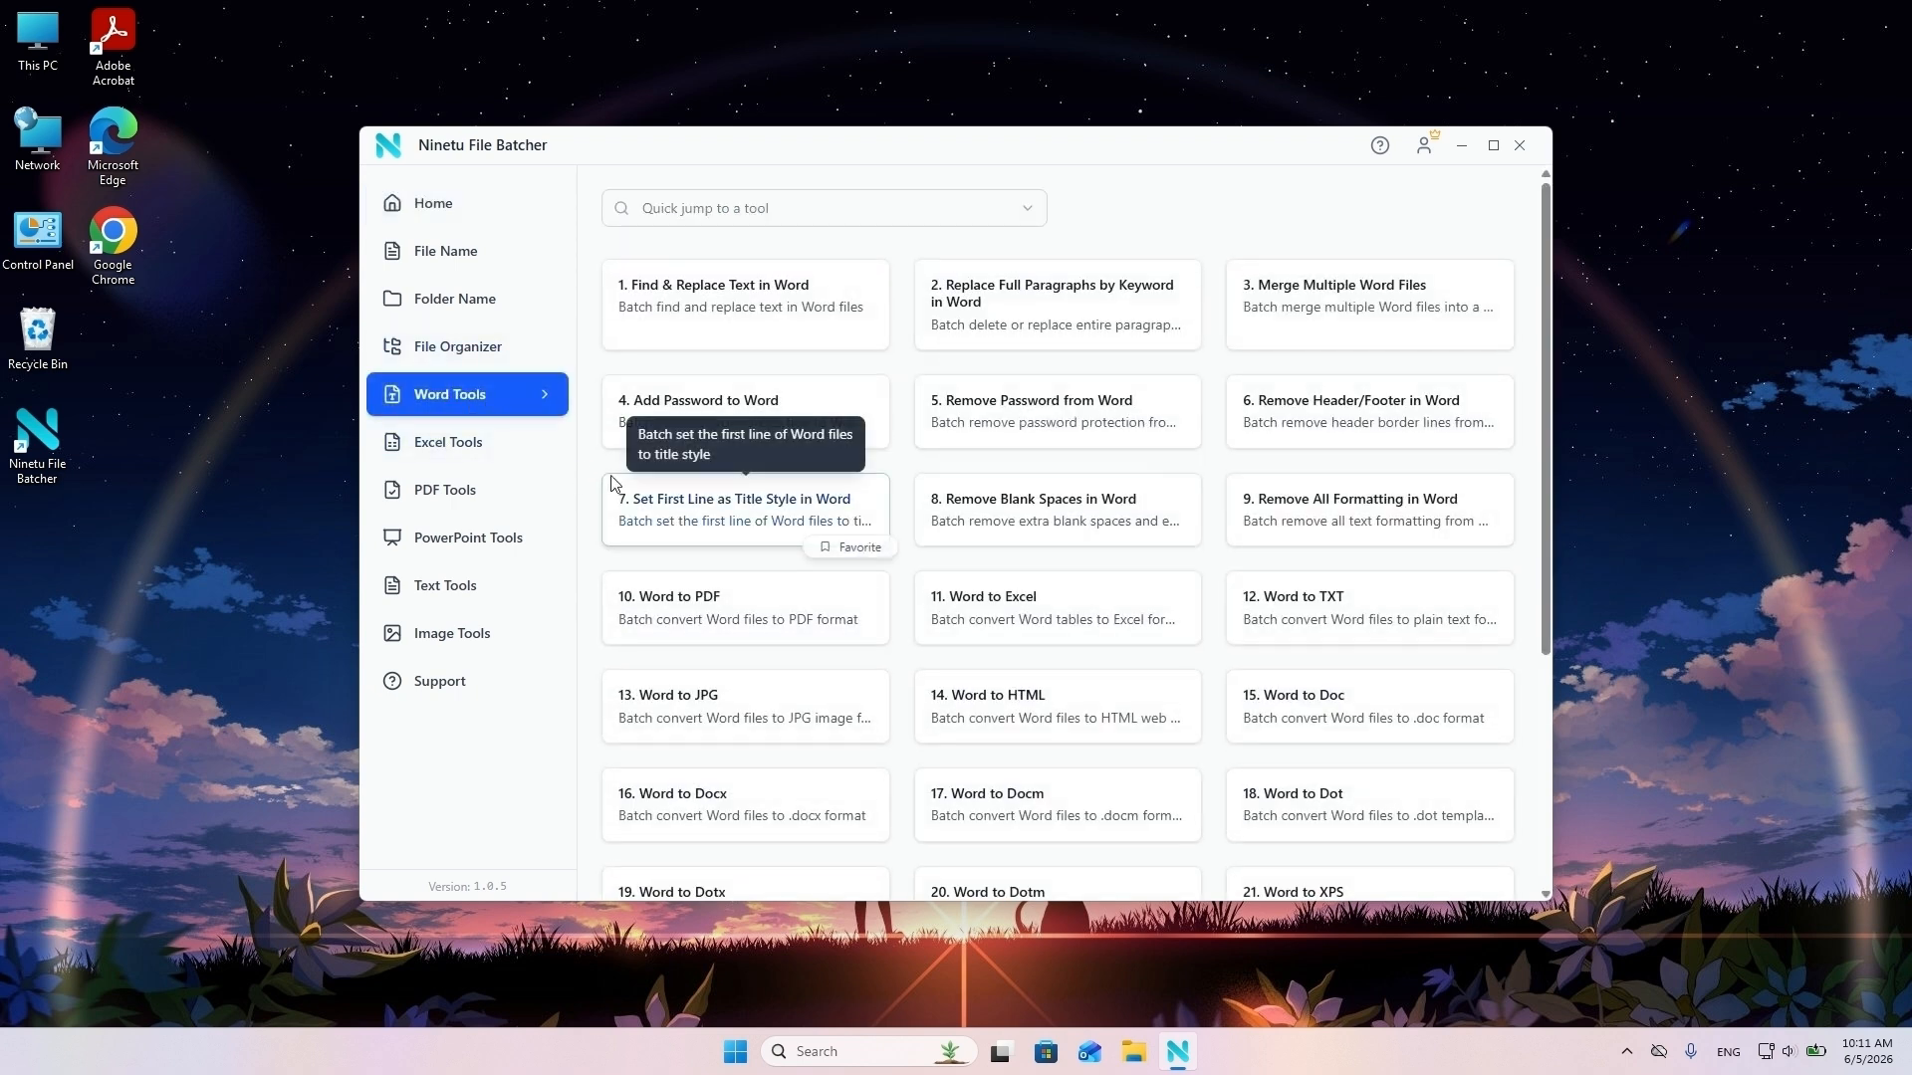
{"action": "left_click", "coordinate": [454, 445]}
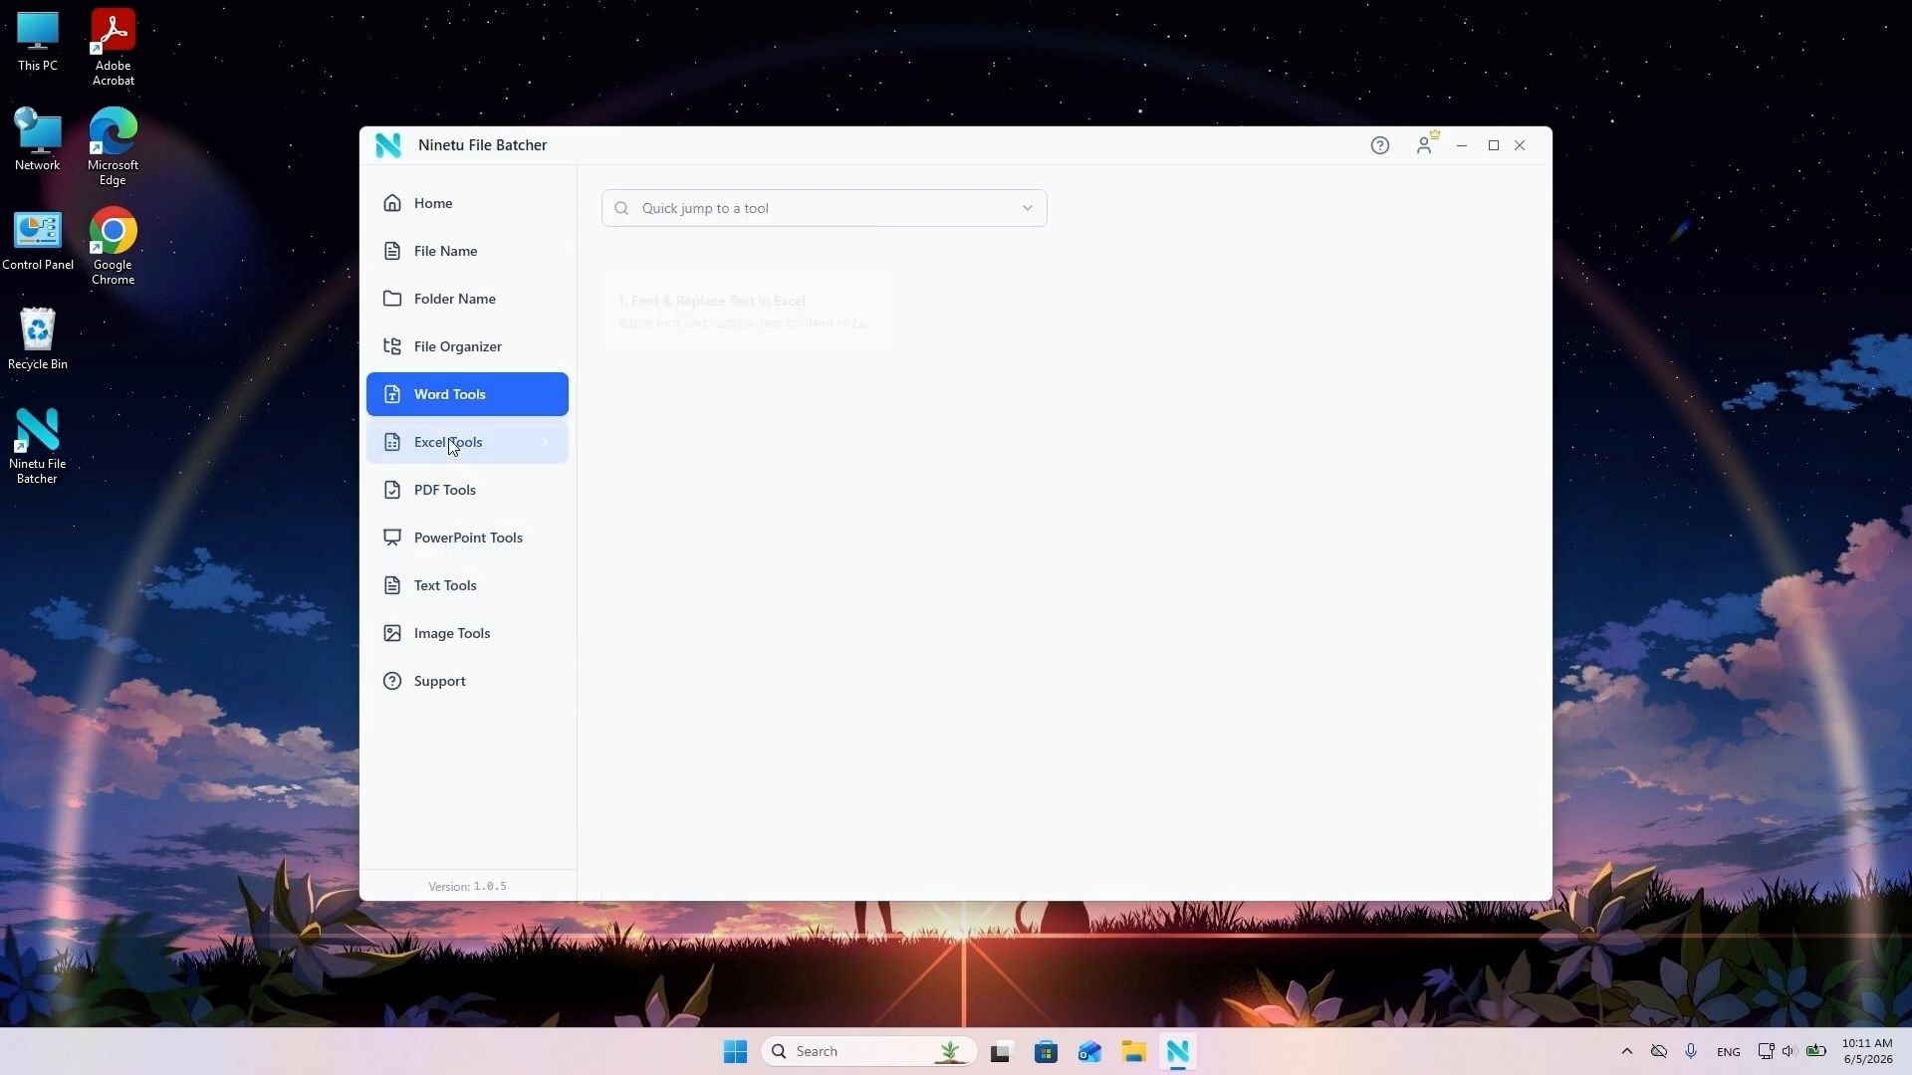
{"action": "left_click", "coordinate": [448, 494]}
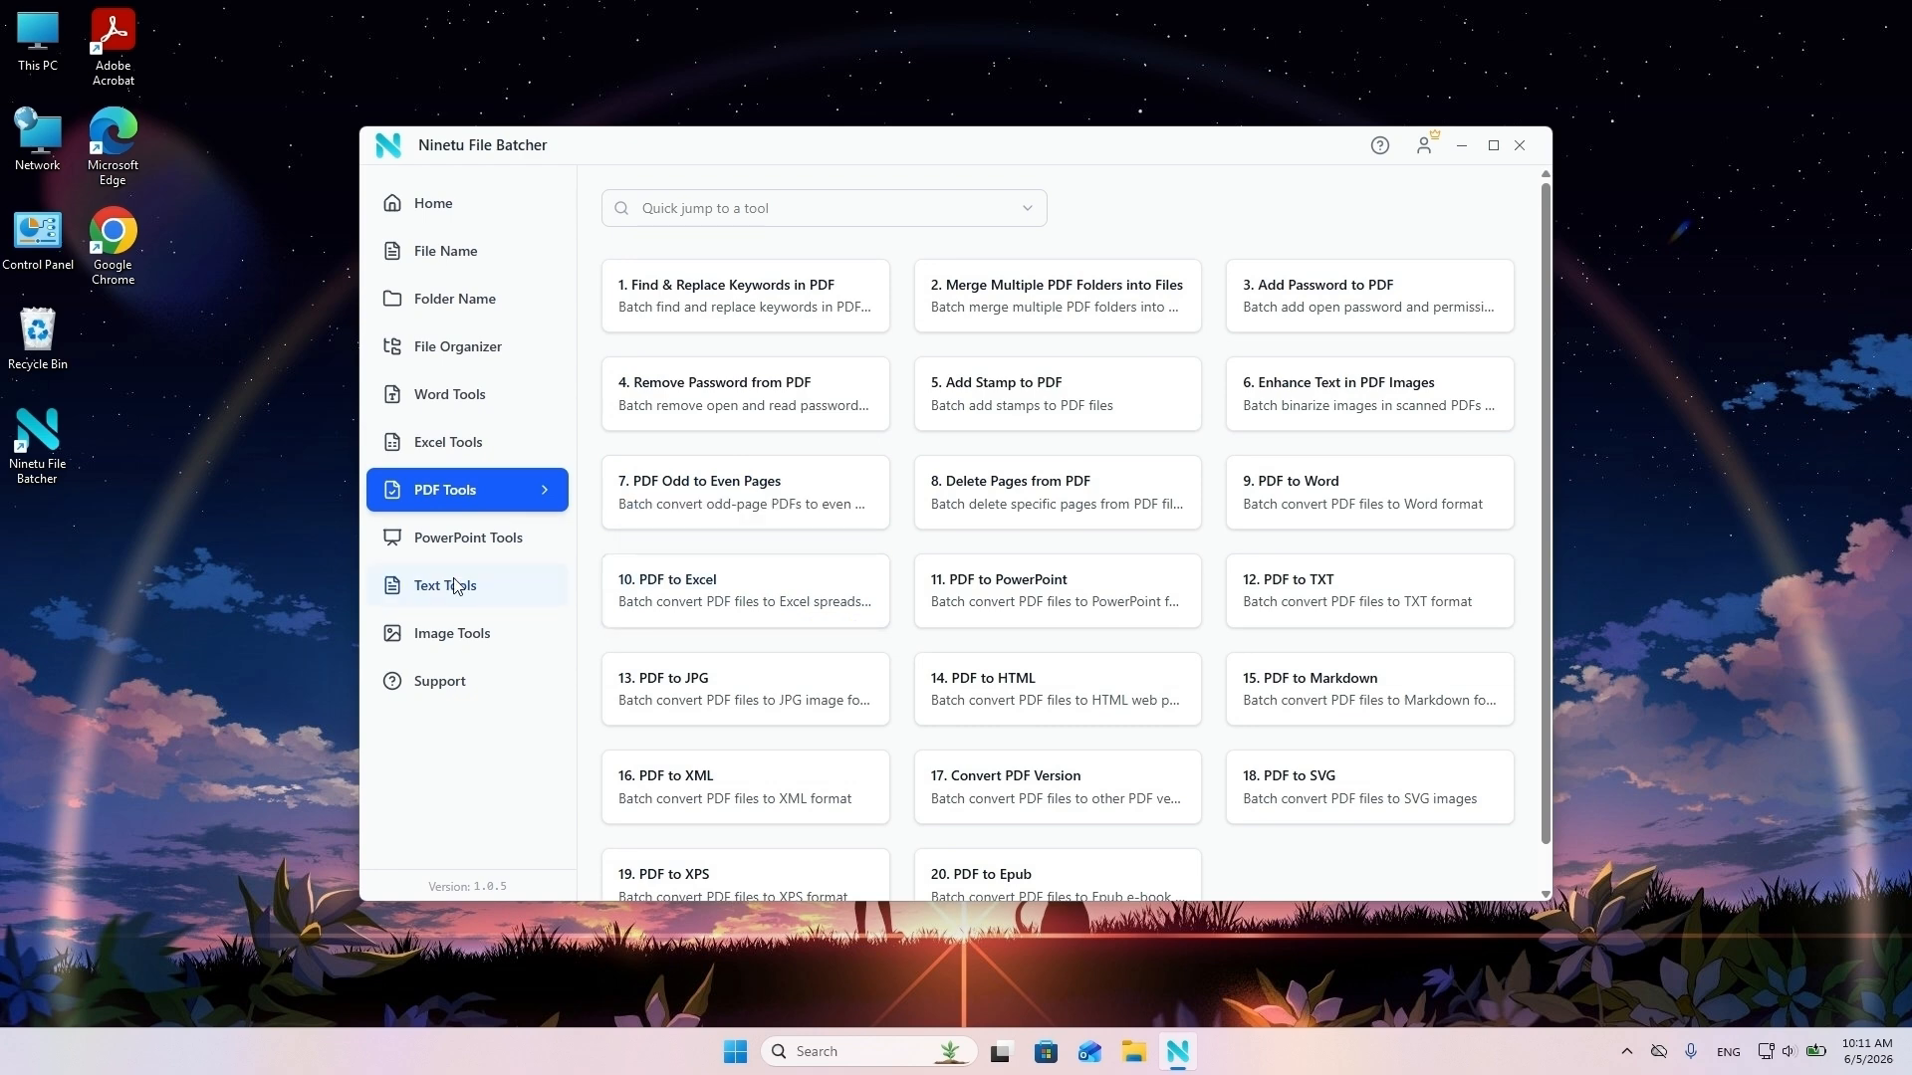
{"action": "left_click", "coordinate": [458, 538]}
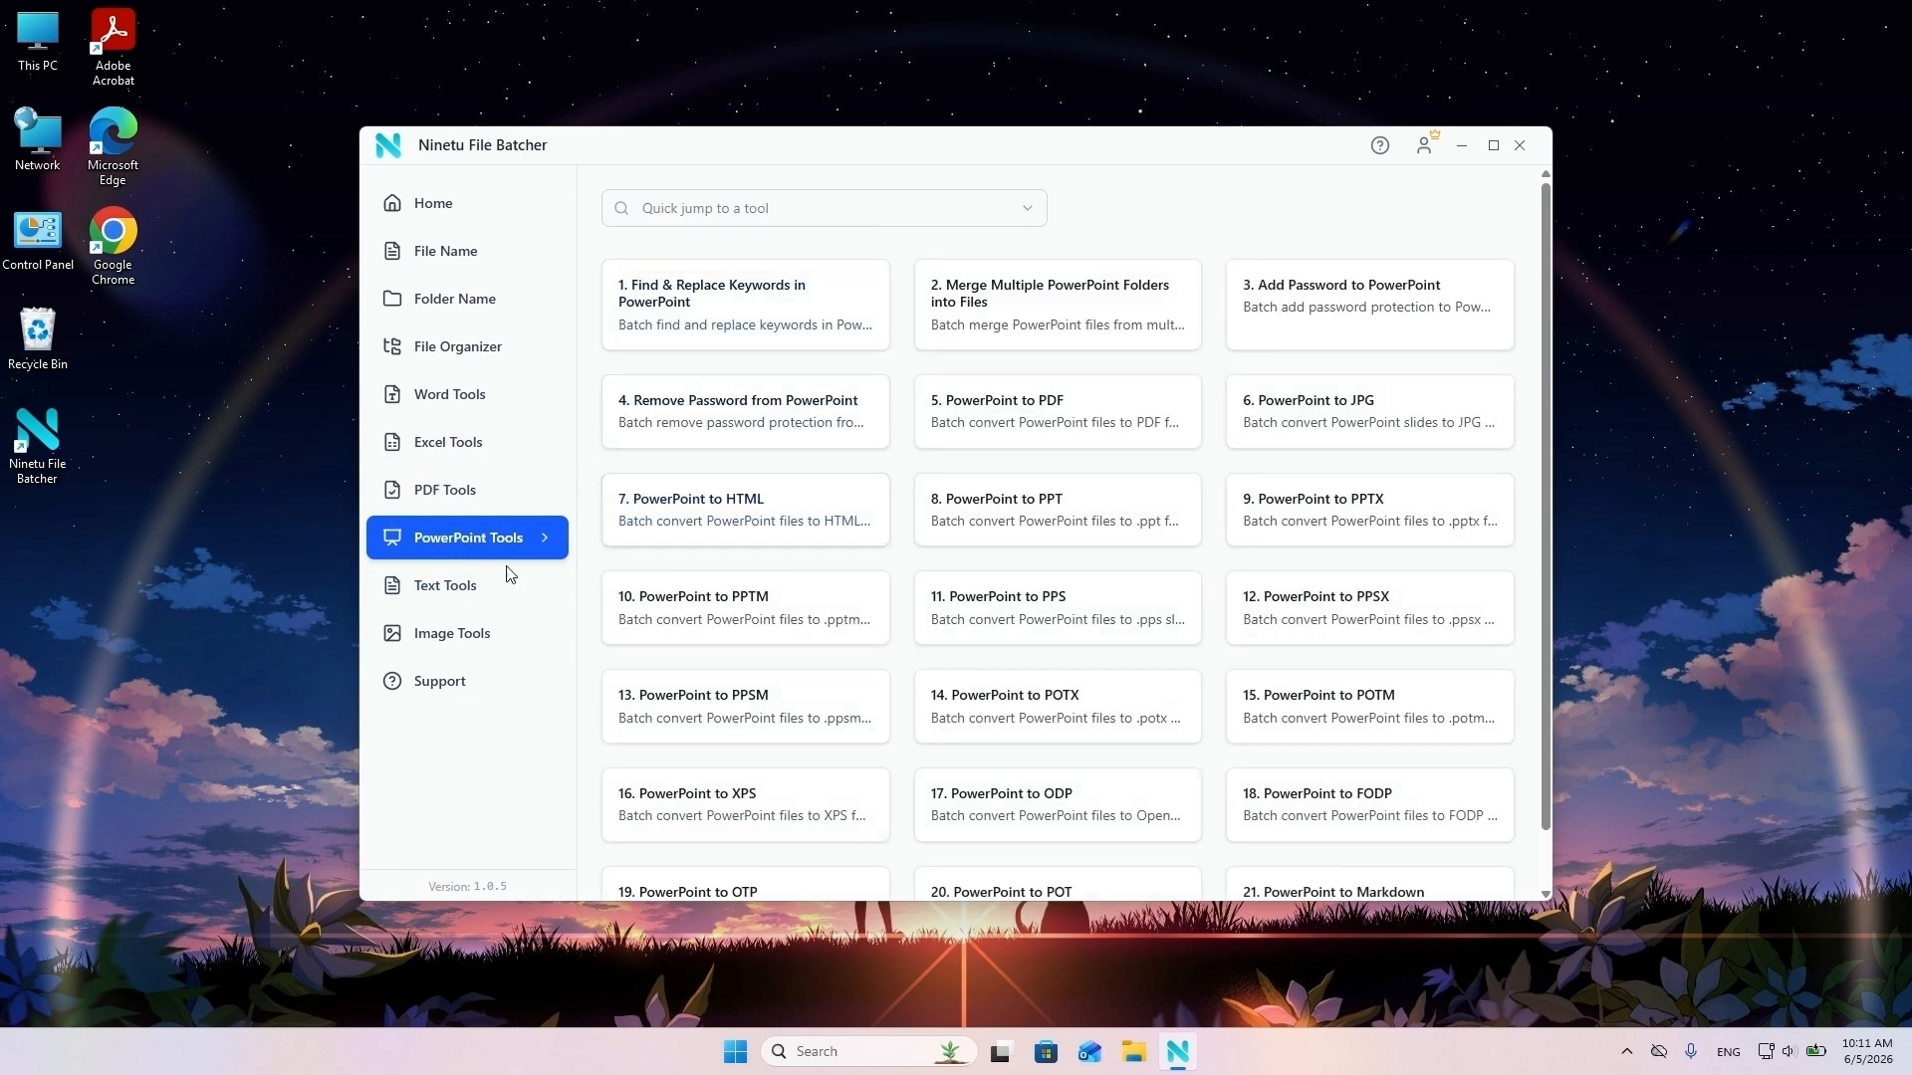
{"action": "left_click", "coordinate": [448, 629]}
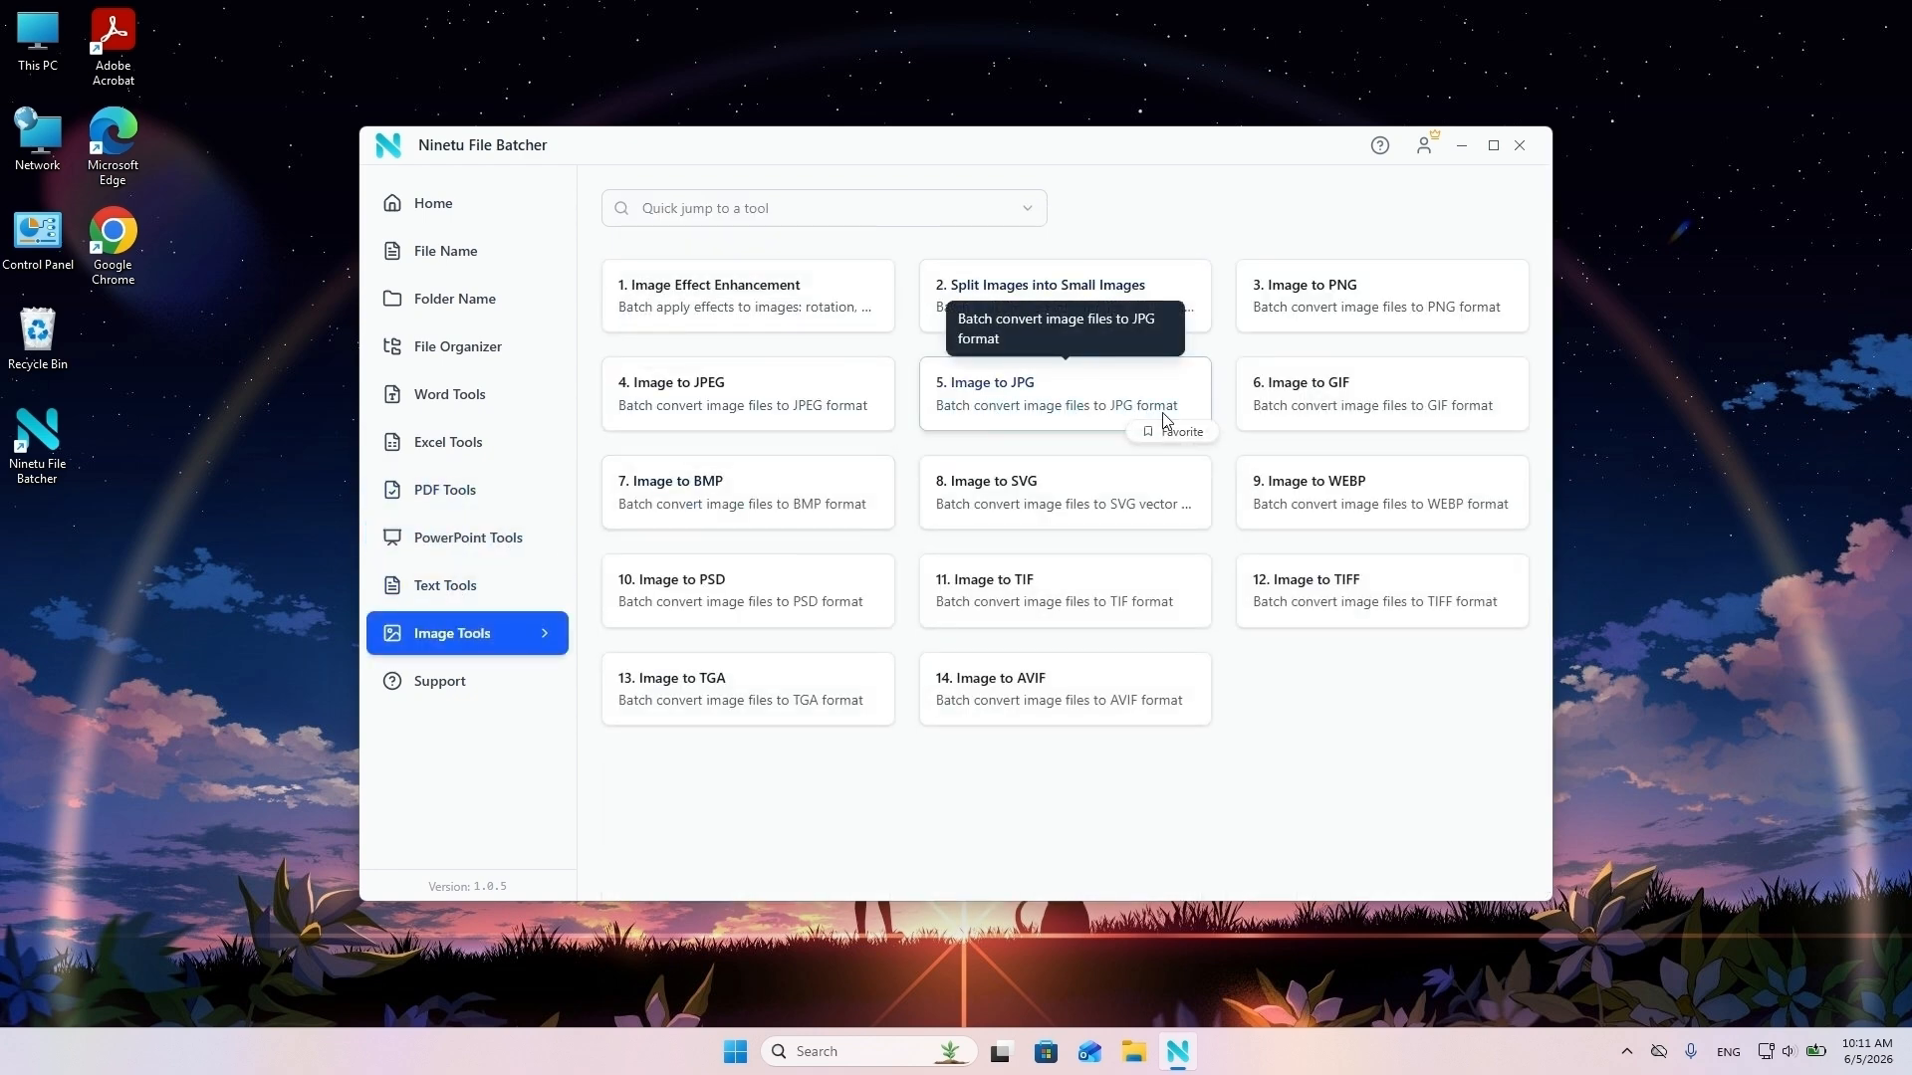
{"action": "left_click", "coordinate": [443, 217]}
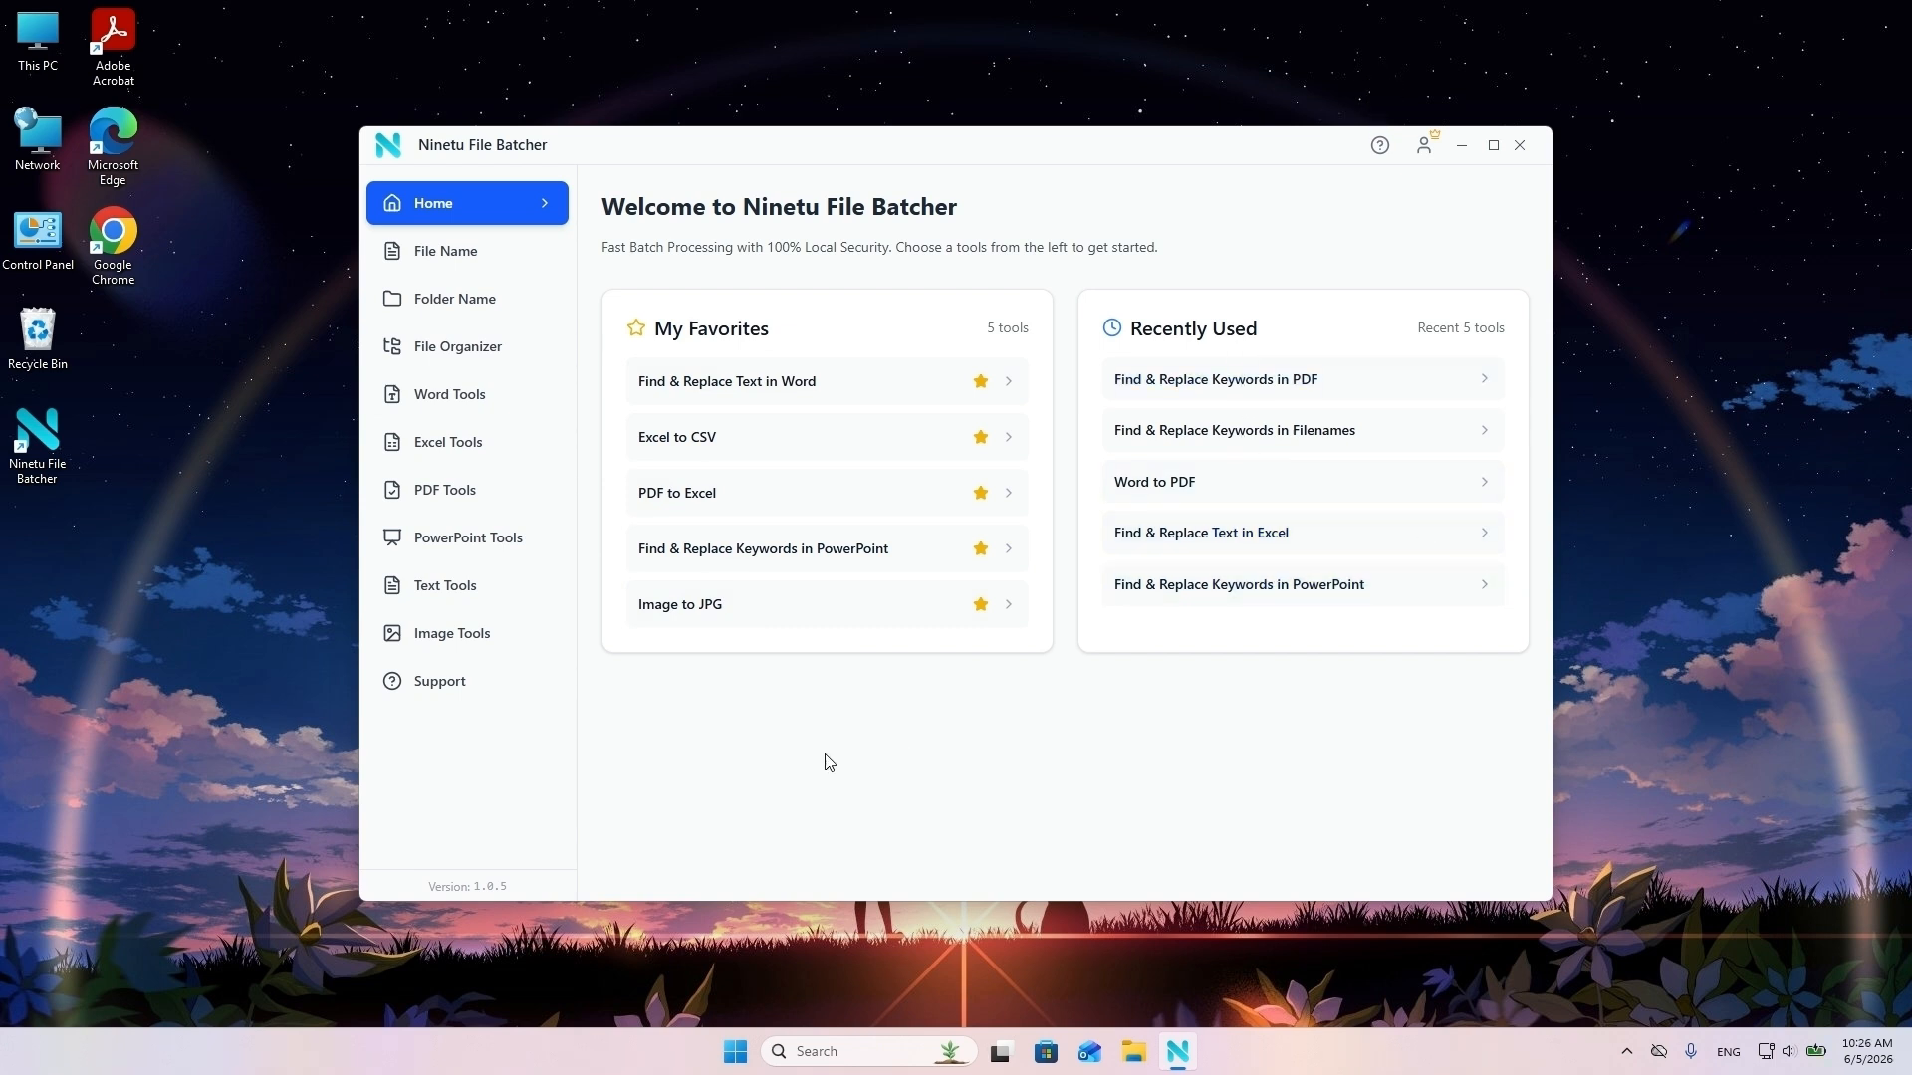
- Open a new support request form and begin the entry in its subject field
{"action": "left_click", "coordinate": [450, 683]}
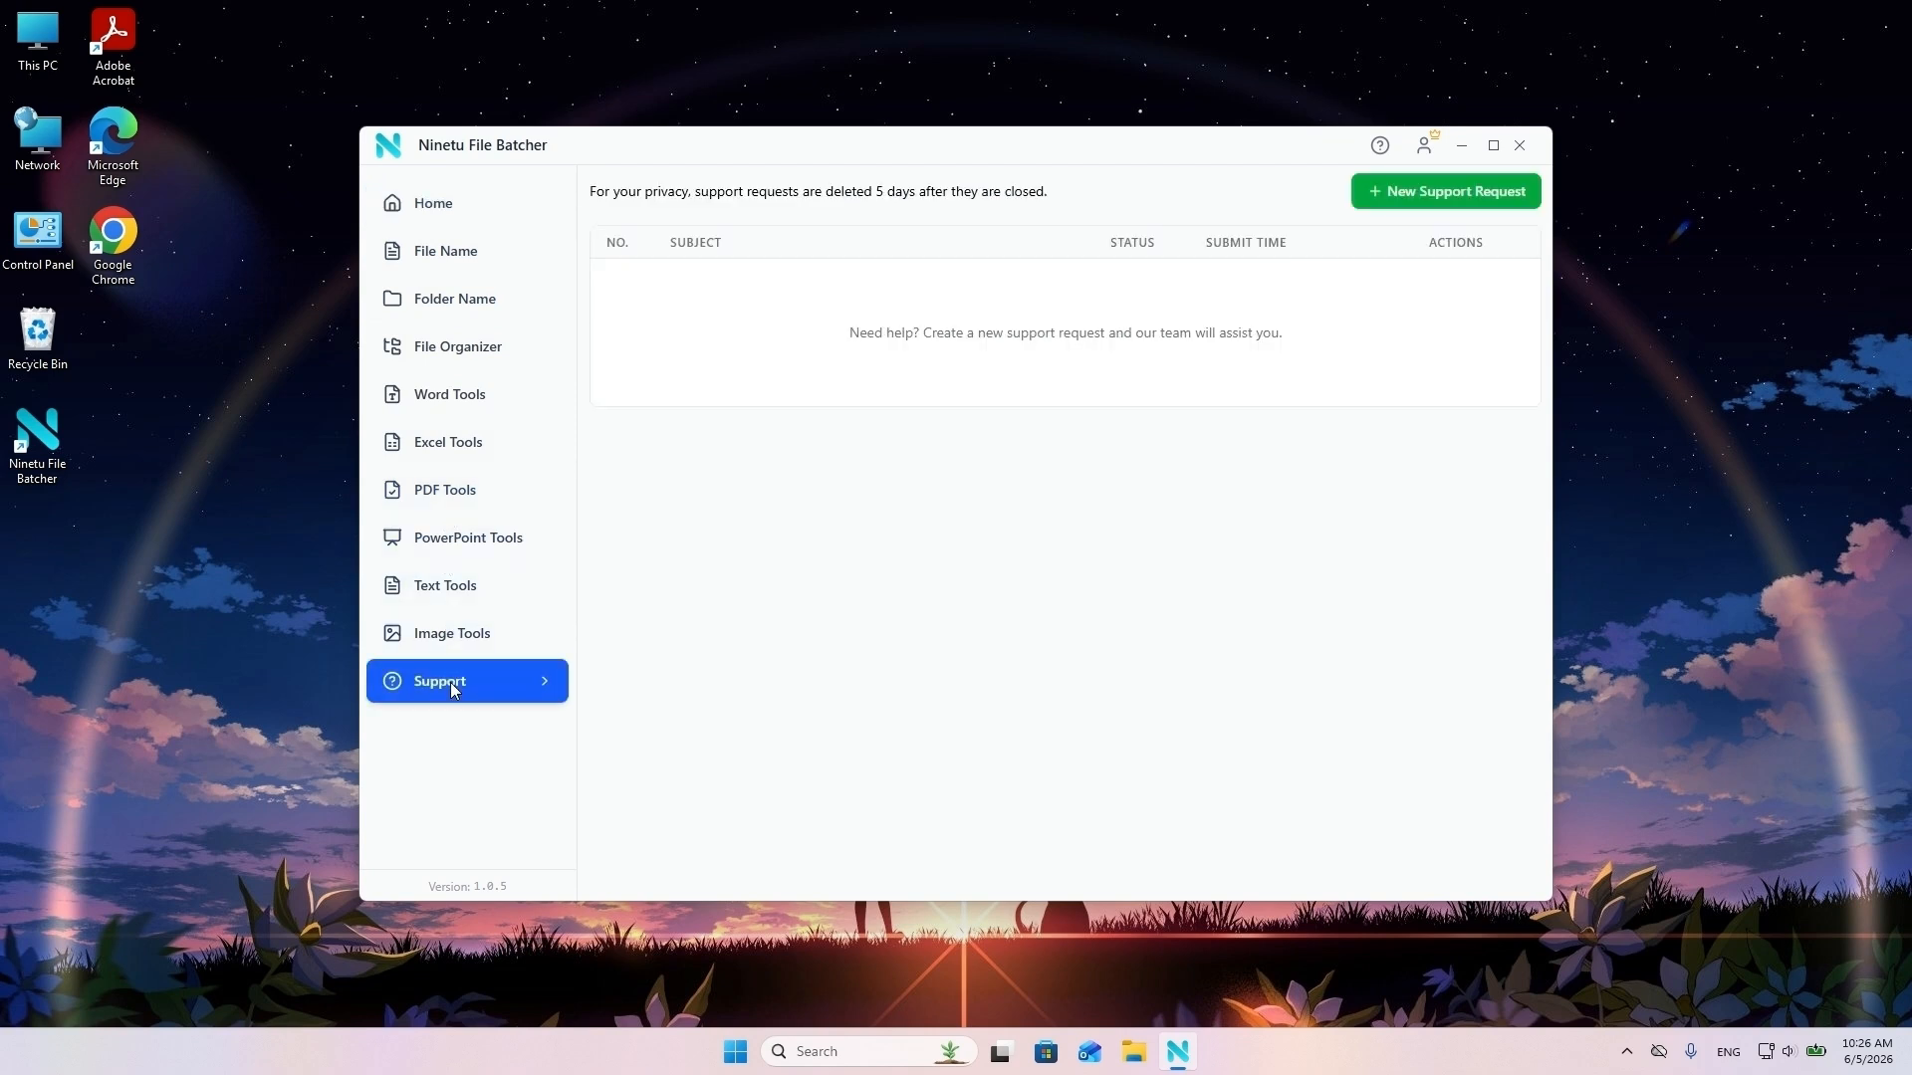
{"action": "left_click", "coordinate": [1433, 199]}
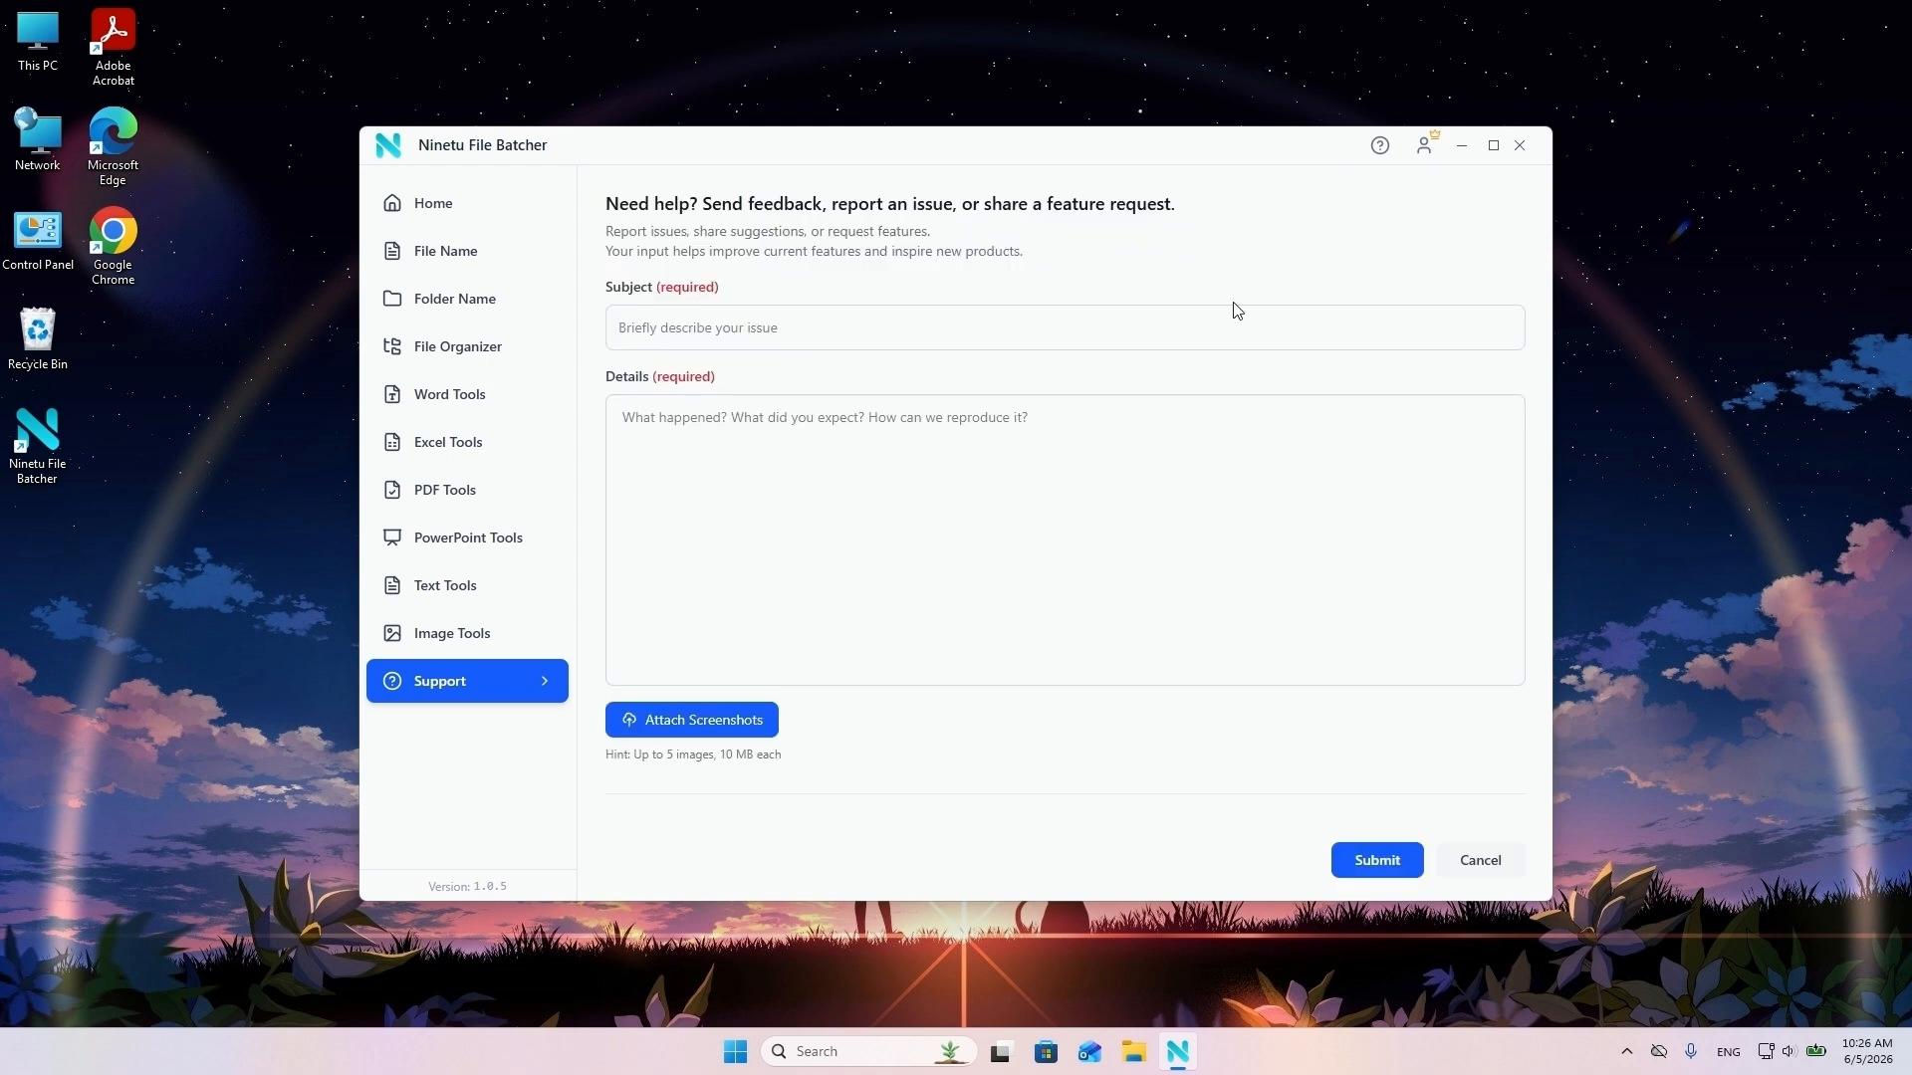
{"action": "left_click", "coordinate": [1085, 318]}
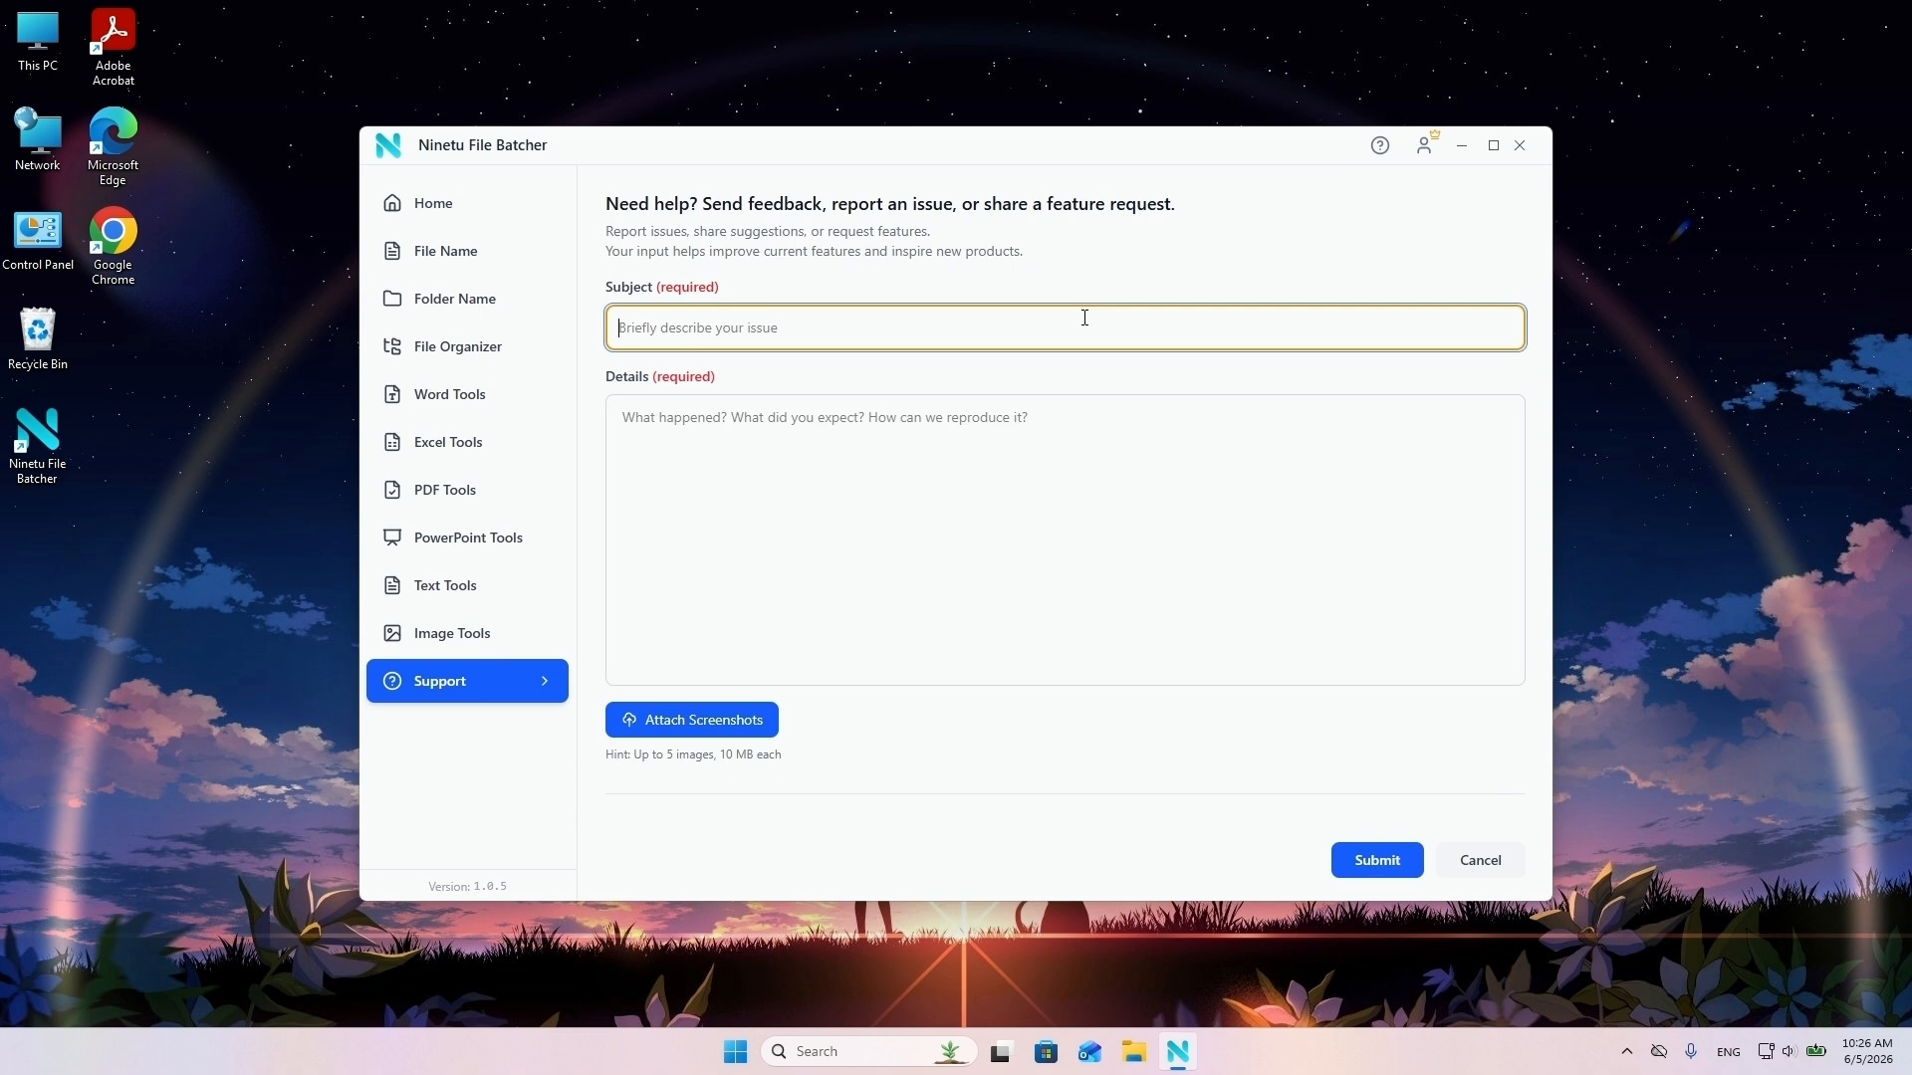
{"action": "left_click", "coordinate": [1435, 199]}
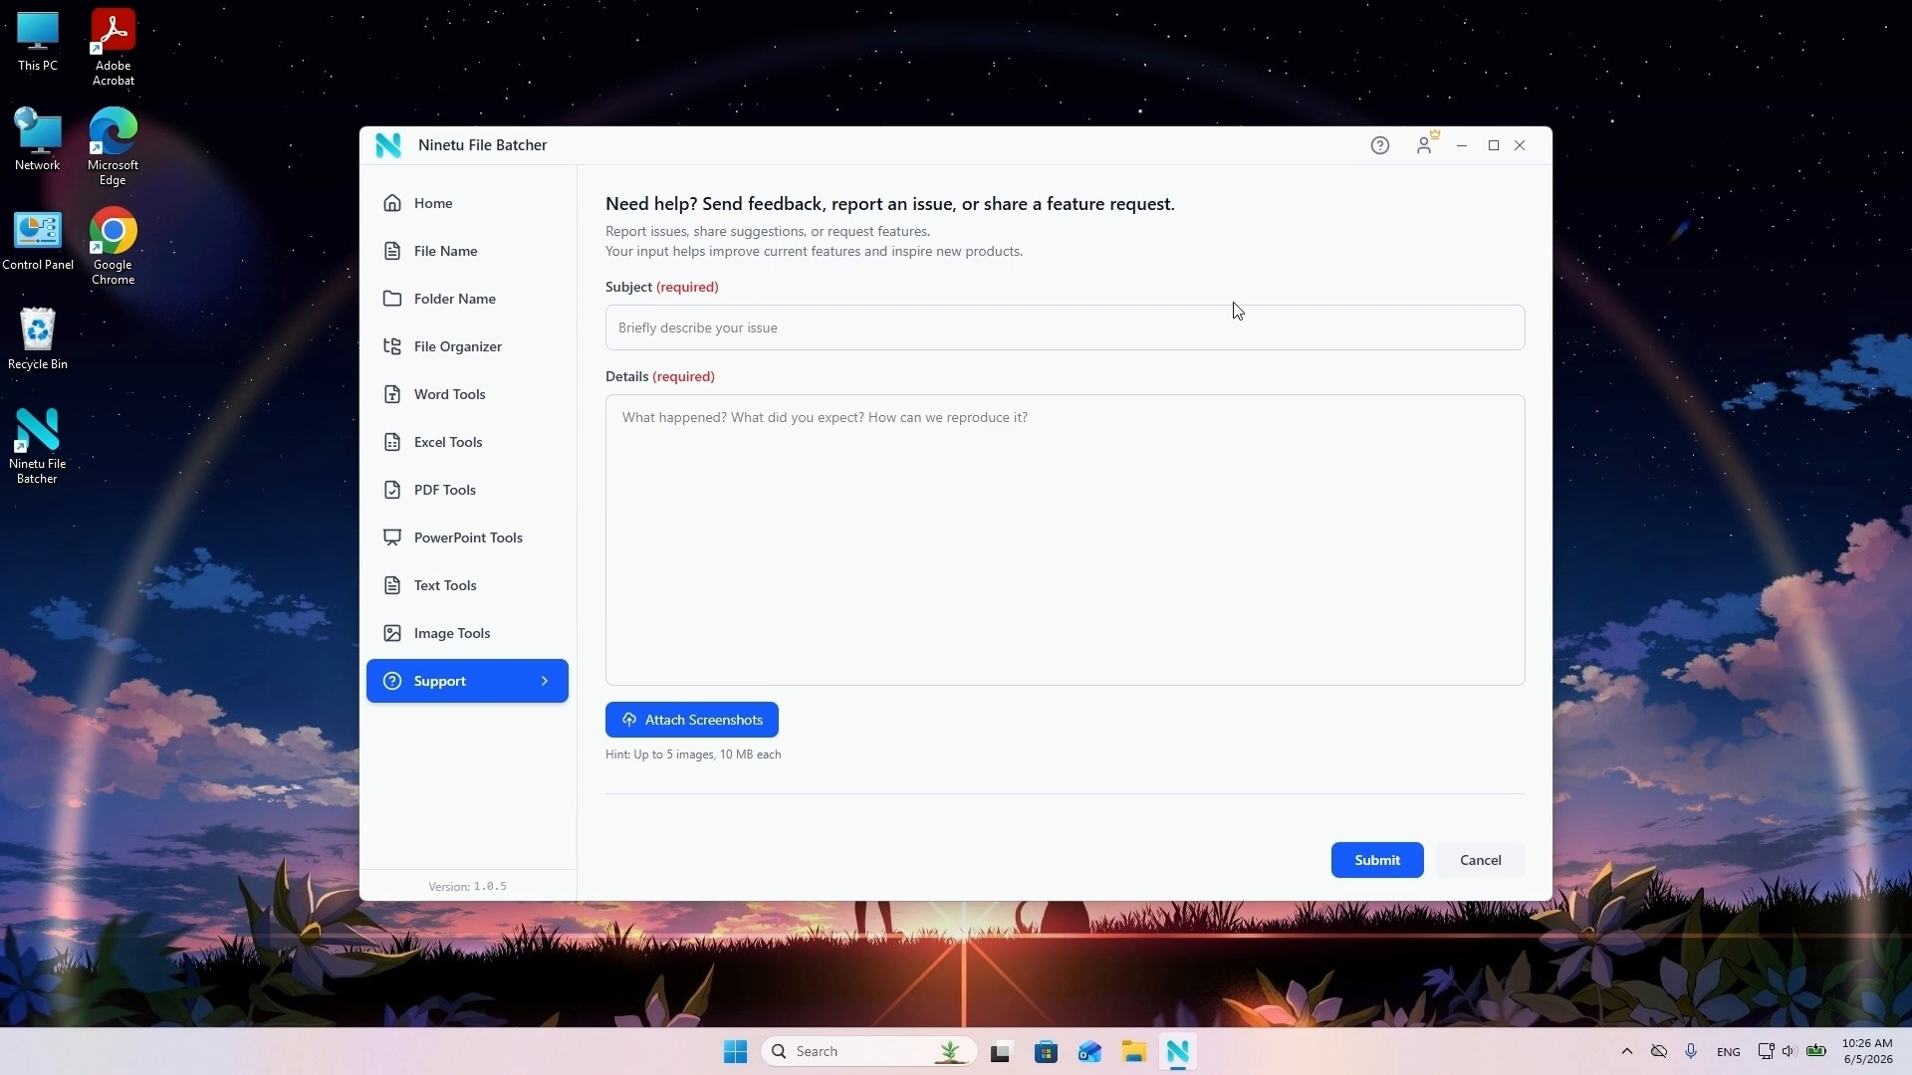
{"action": "left_click", "coordinate": [1085, 317]}
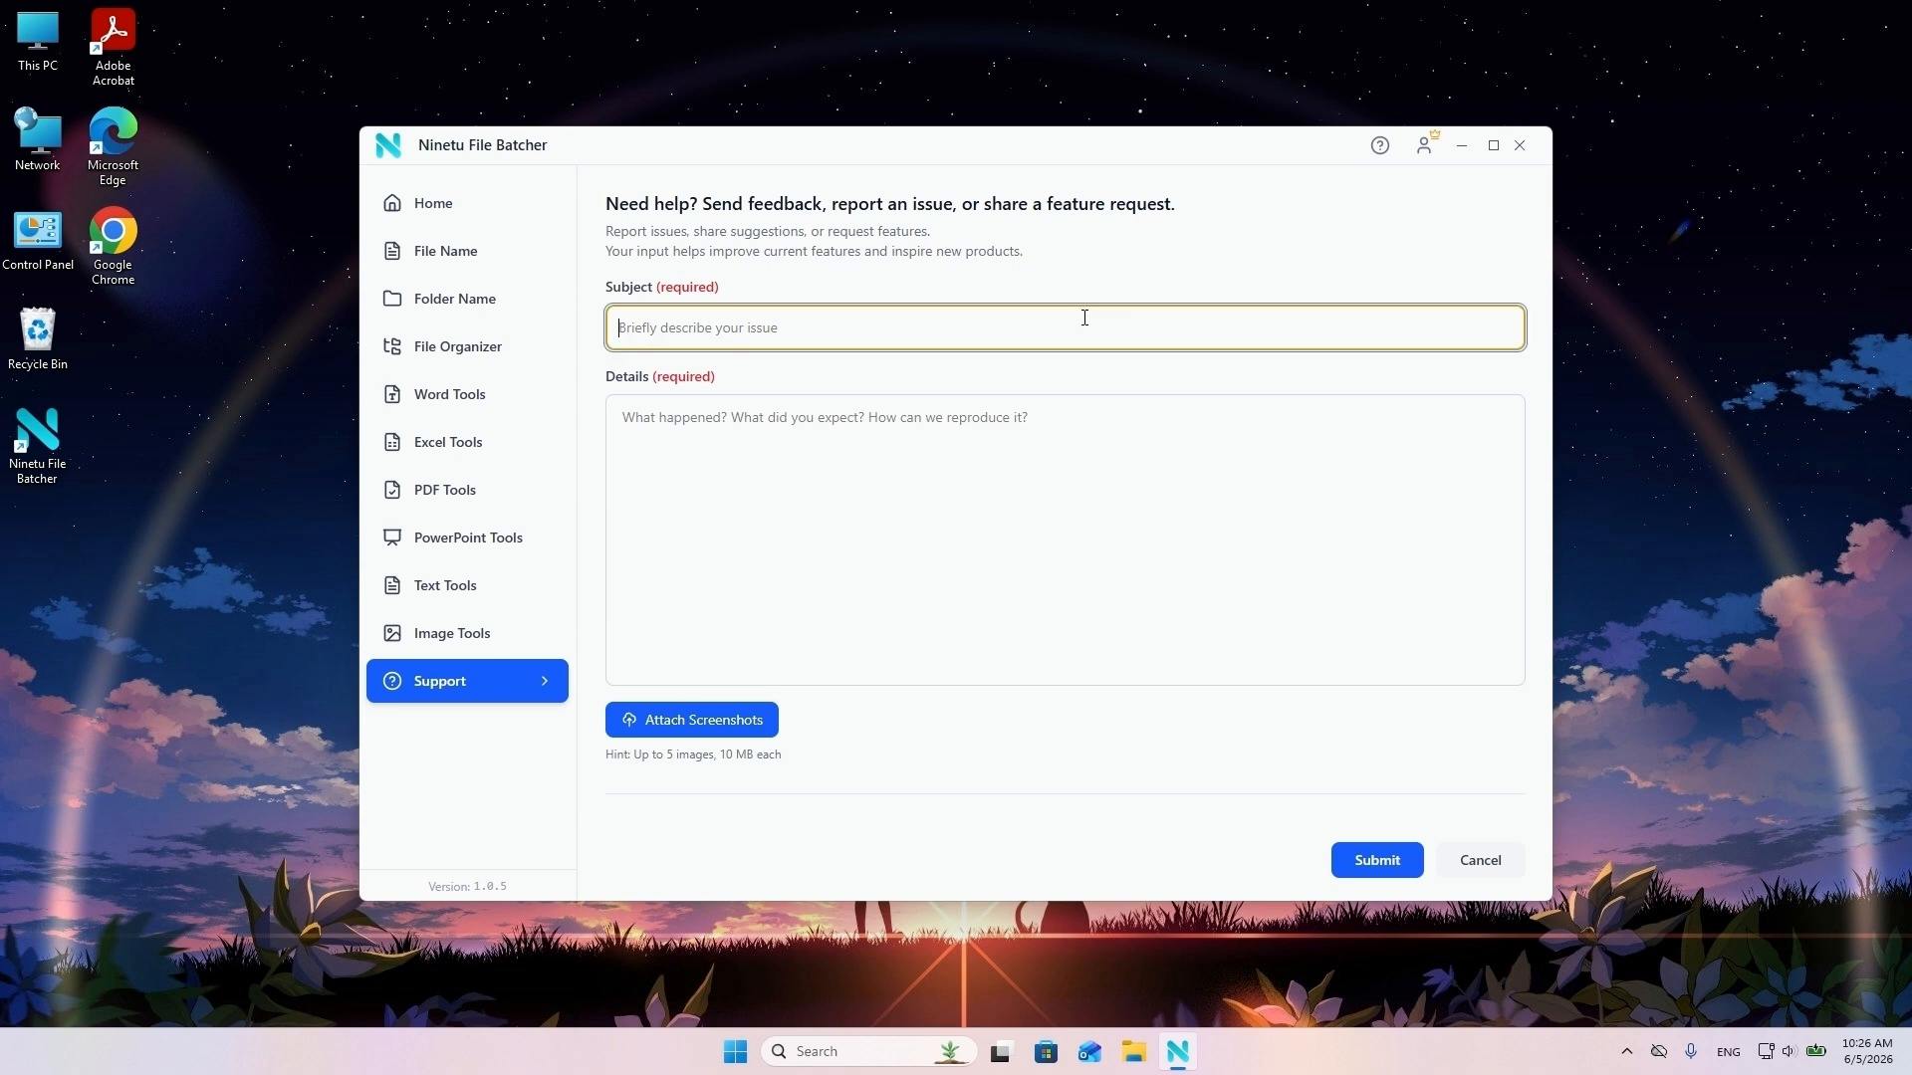